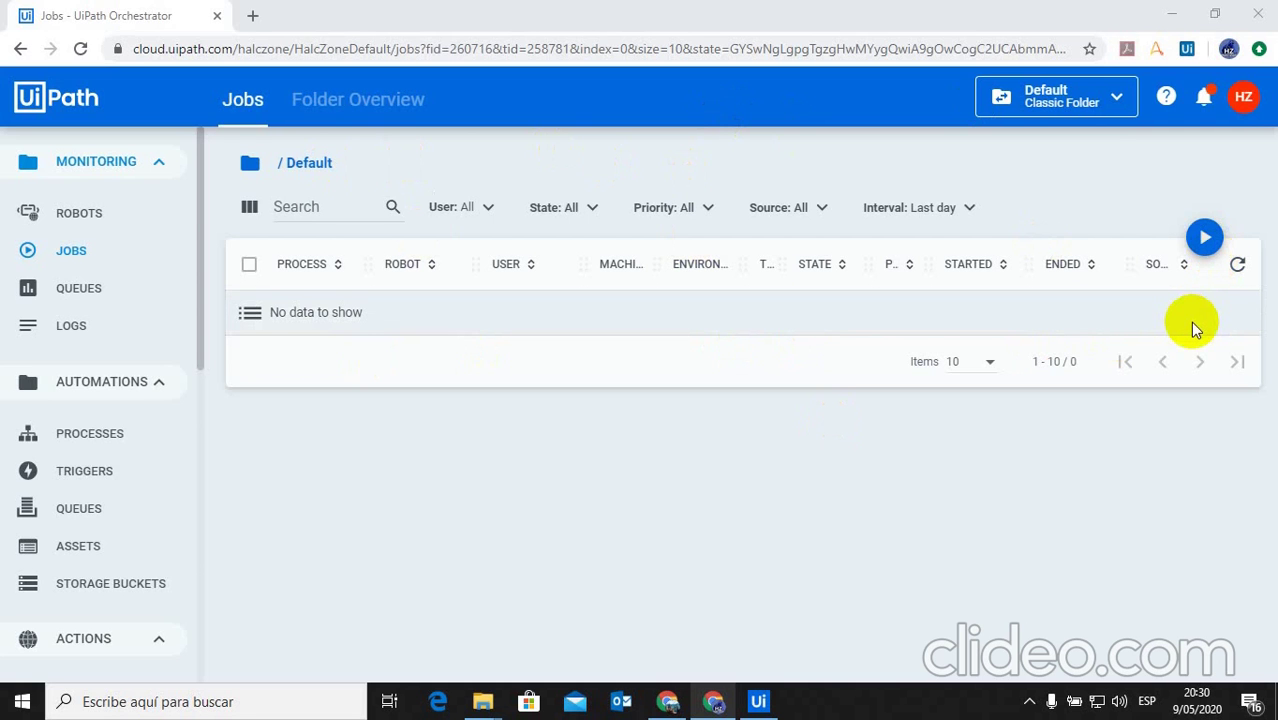
Switch to UiPath Studio and review the Main workflow from Open Browser through Get Credential to the Attach Browser Log In activity.
click(758, 701)
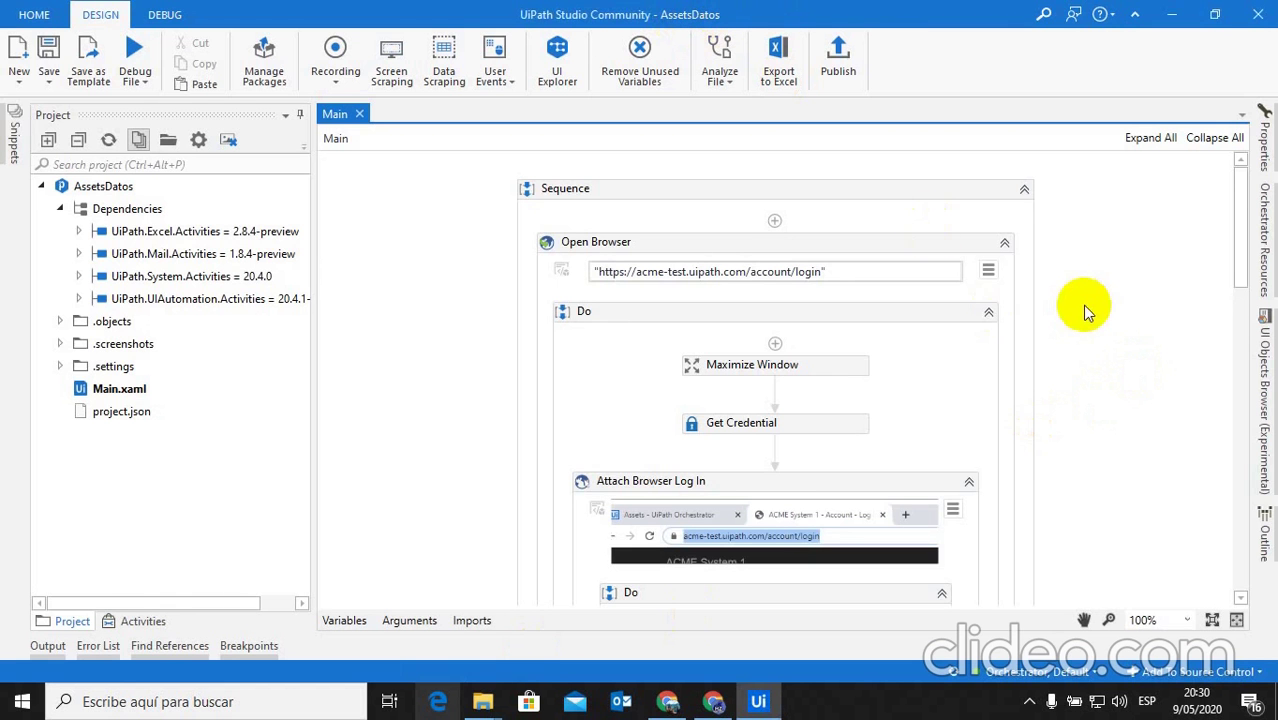
click(963, 246)
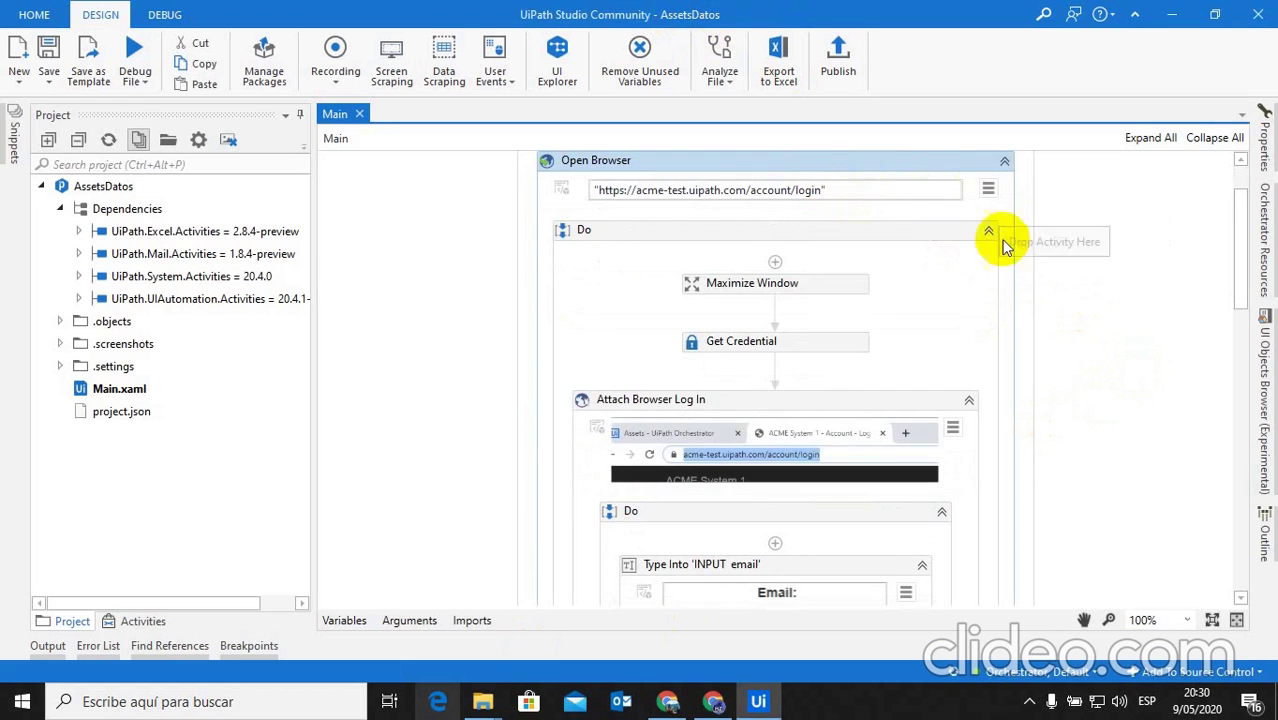
scroll(993, 261, down, 2)
scroll(993, 261, up, 3)
scroll(993, 261, down, 2)
scroll(993, 261, down, 1)
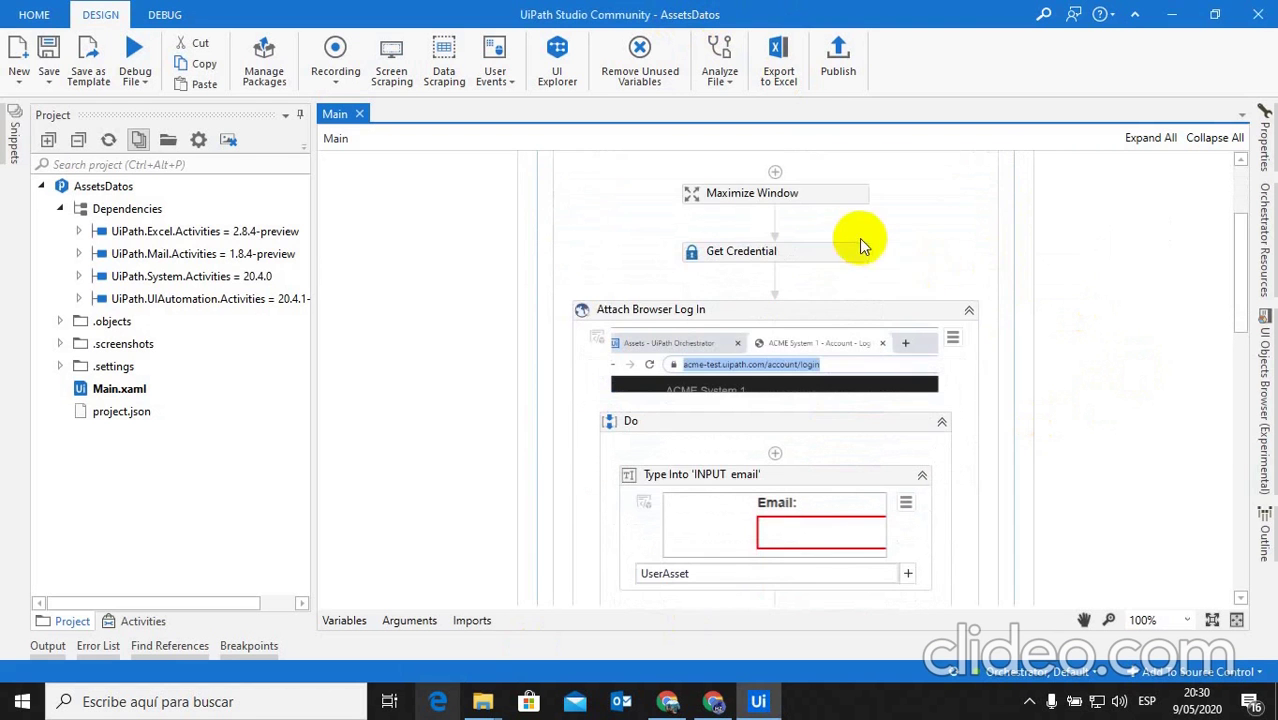
click(844, 250)
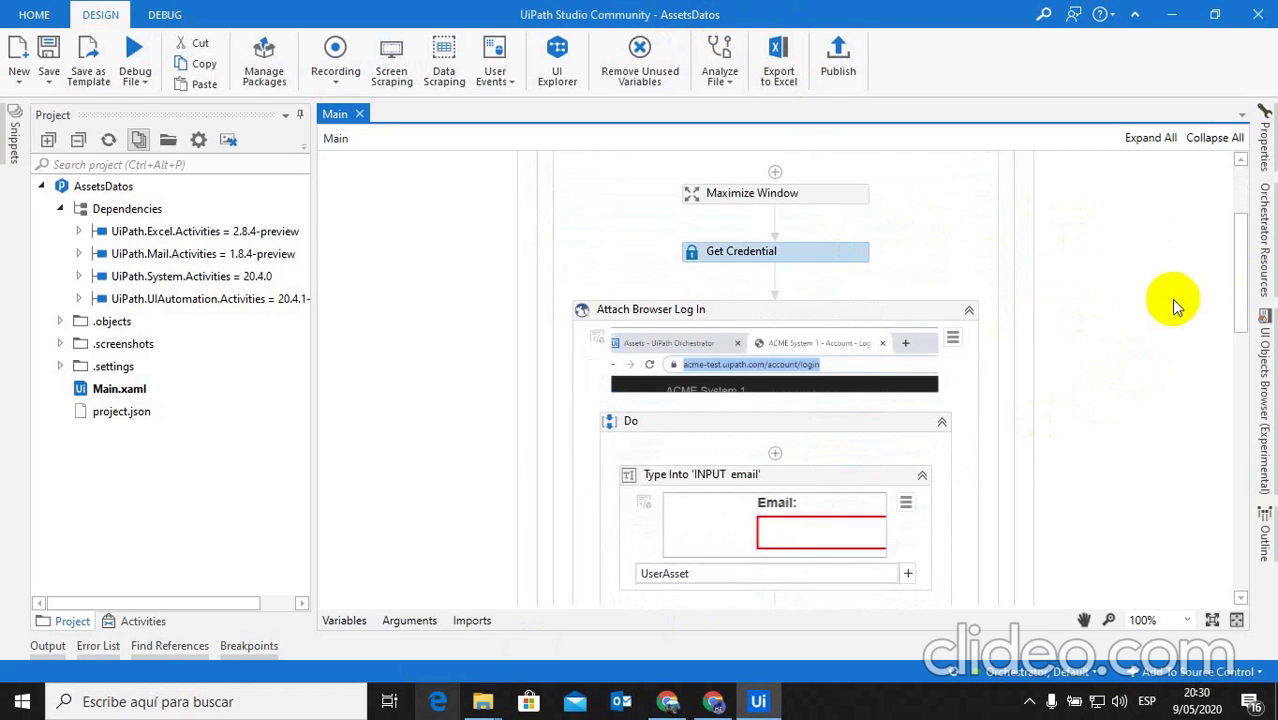
scroll(1150, 312, down, 2)
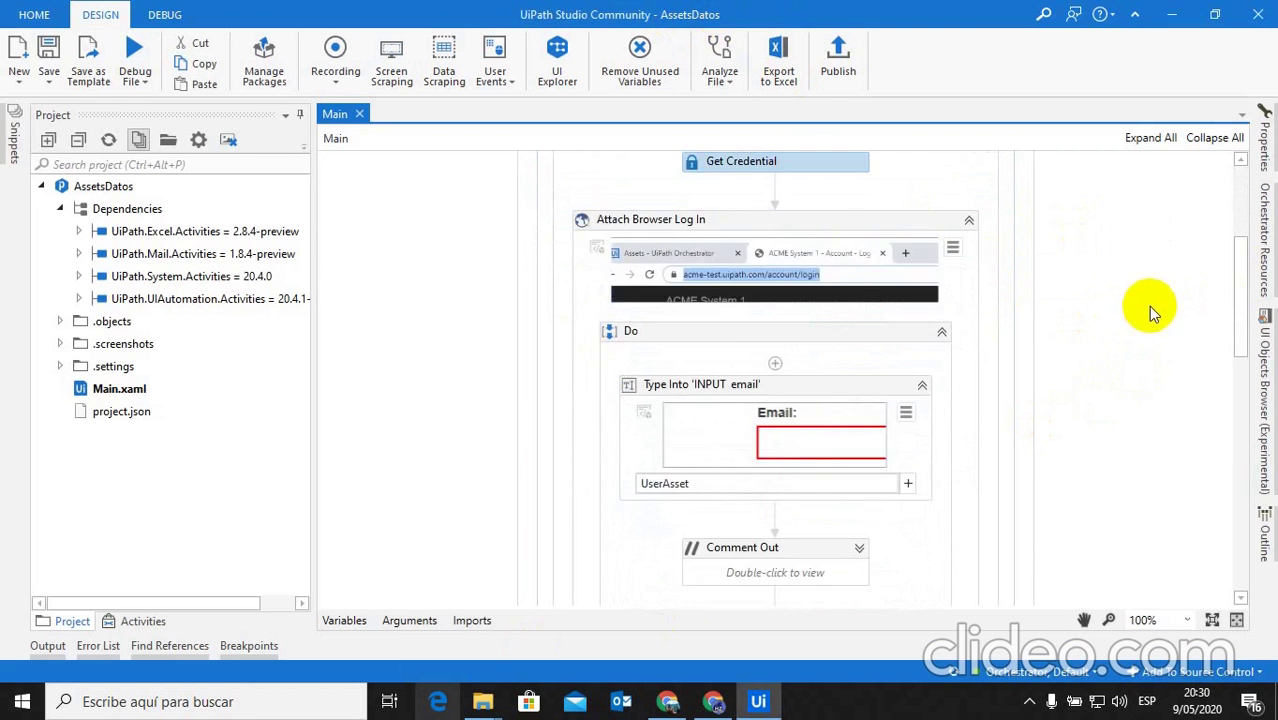
Collapse Attach Browser Log In, inspect the Try block of the Try Catch activity, and collapse Try Catch again.
click(969, 221)
click(969, 306)
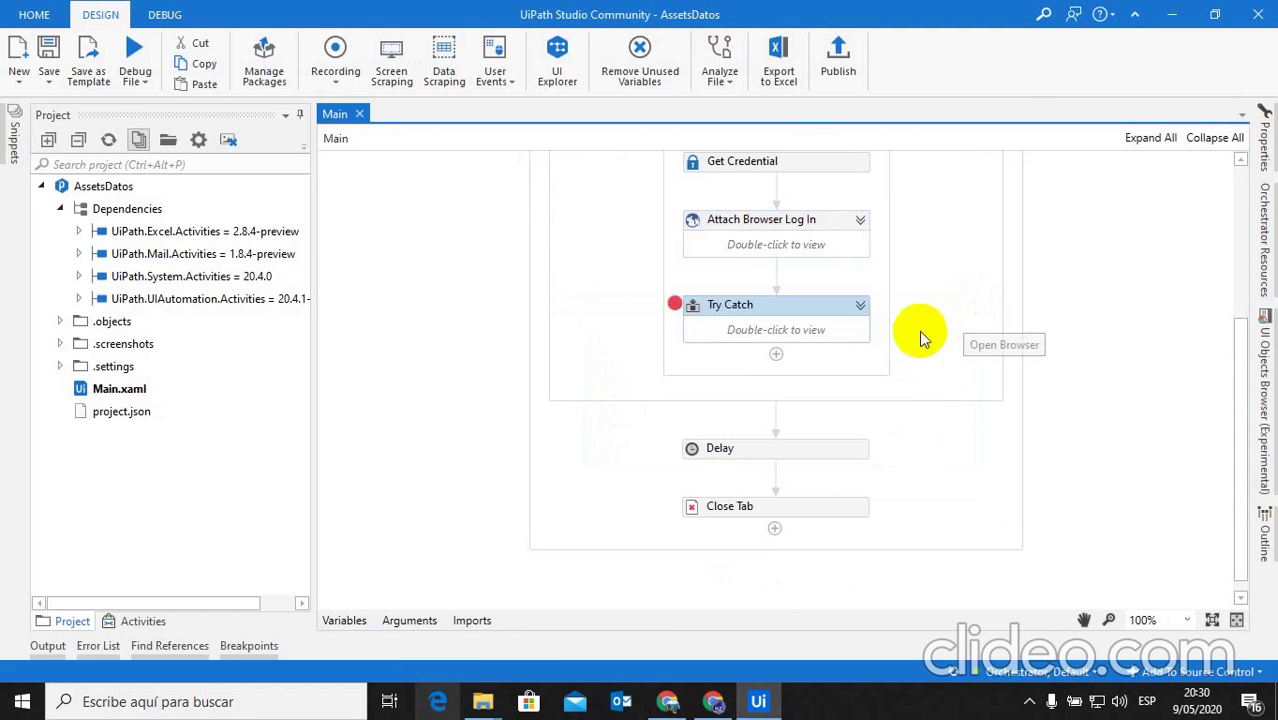
click(863, 310)
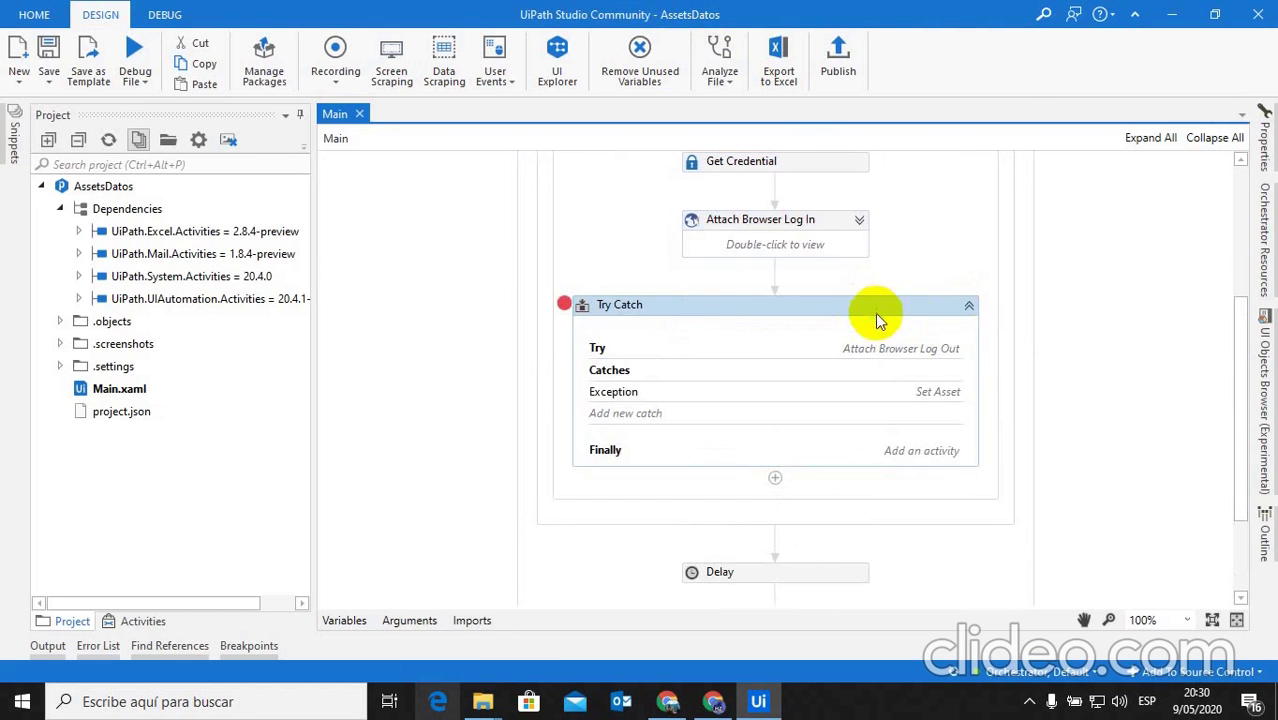
double_click(842, 348)
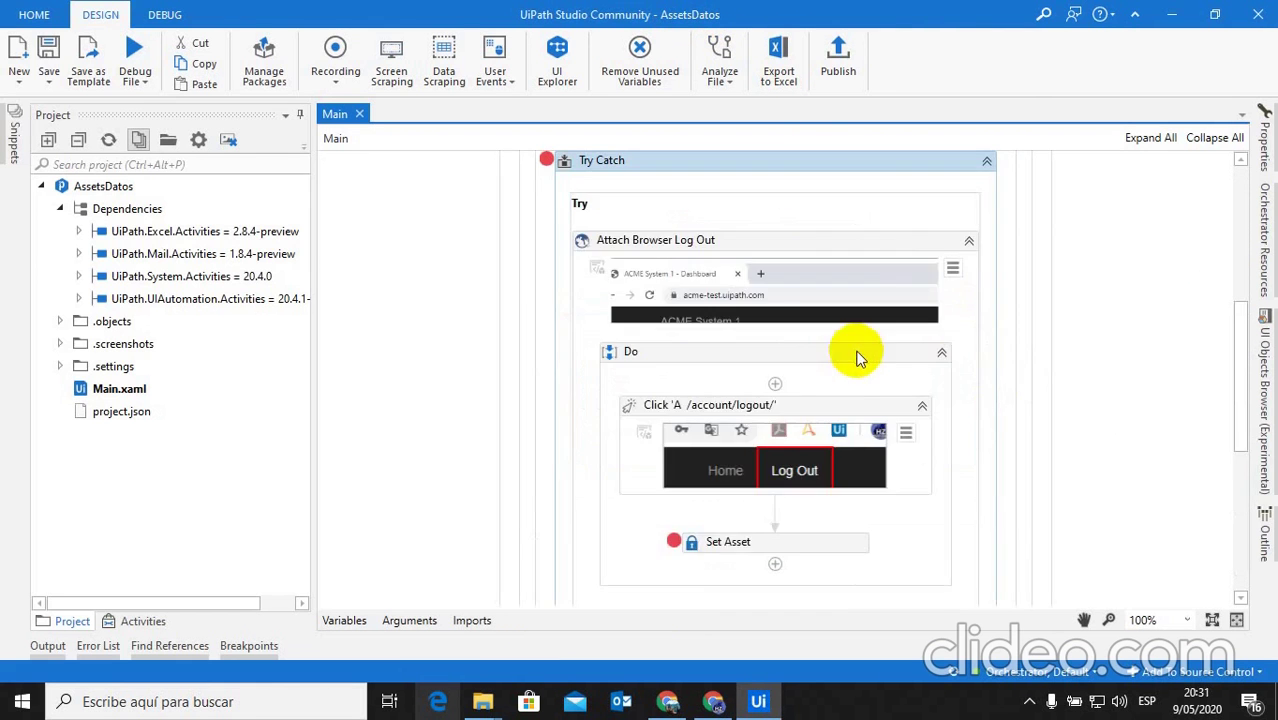
click(968, 242)
click(975, 158)
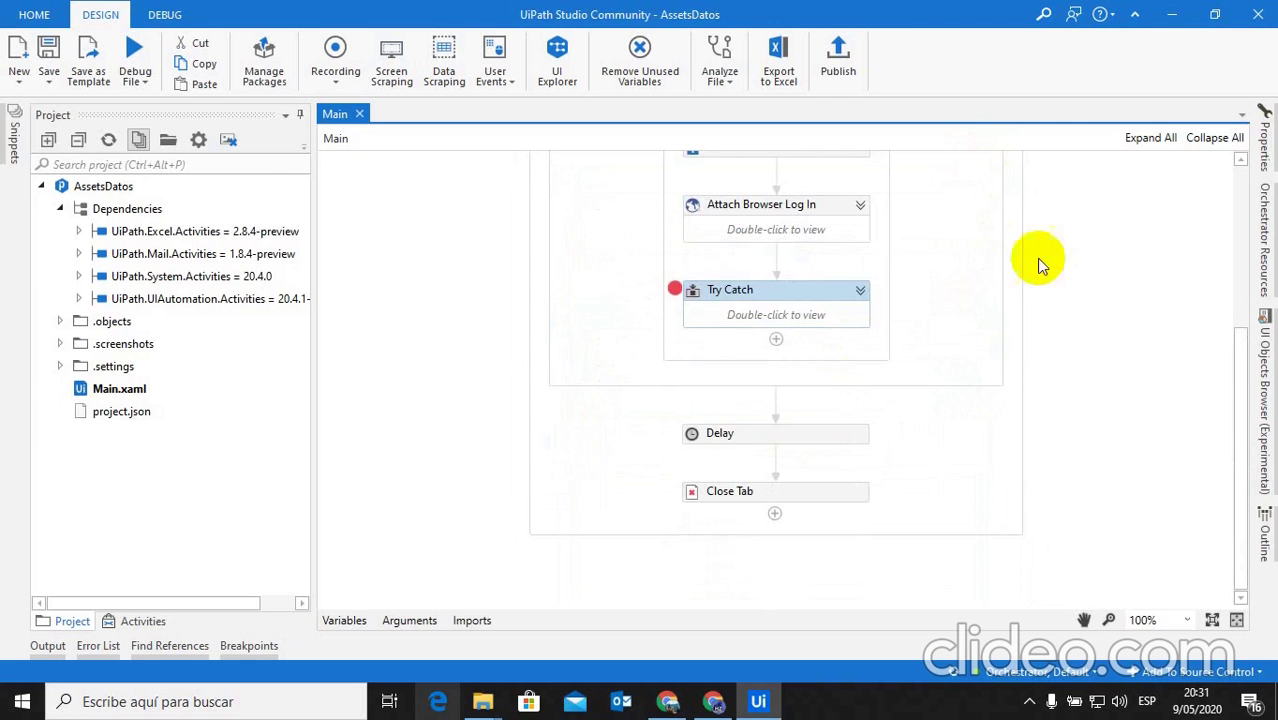
scroll(1080, 335, up, 4)
scroll(1080, 335, down, 2)
scroll(1080, 335, up, 2)
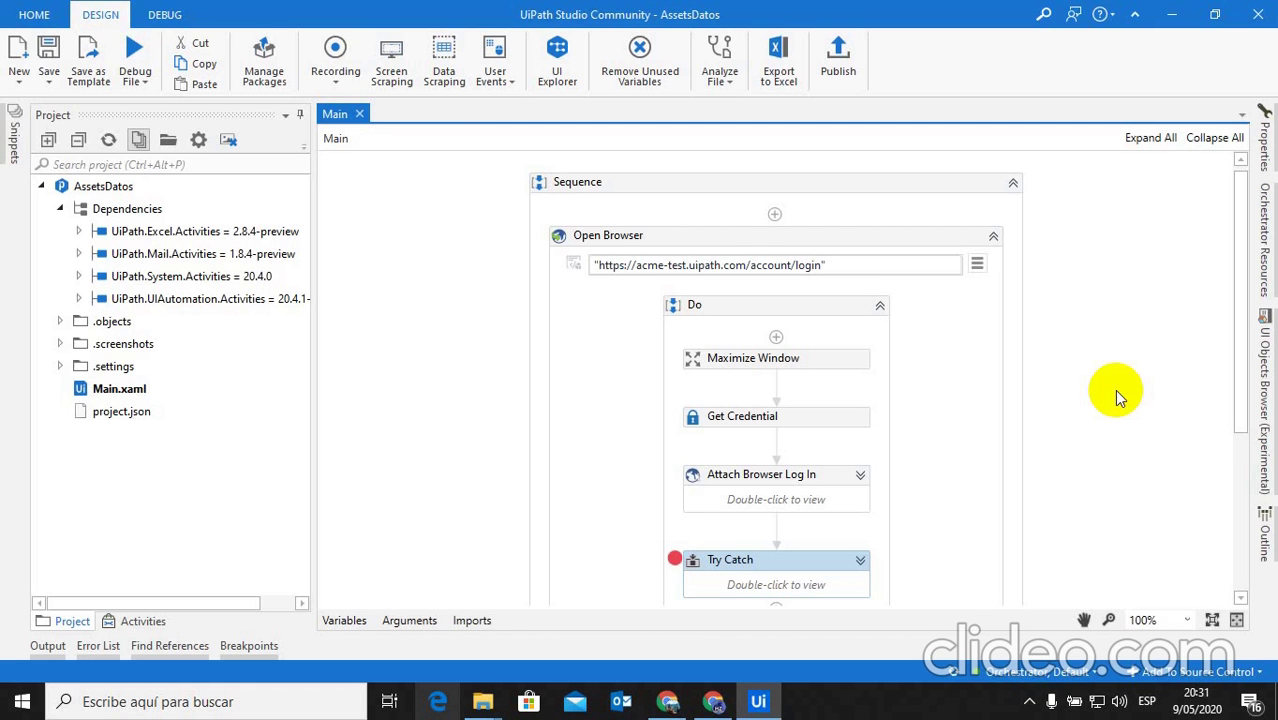
Publish the AssetsDatos project as version 1.0.1.
click(1118, 395)
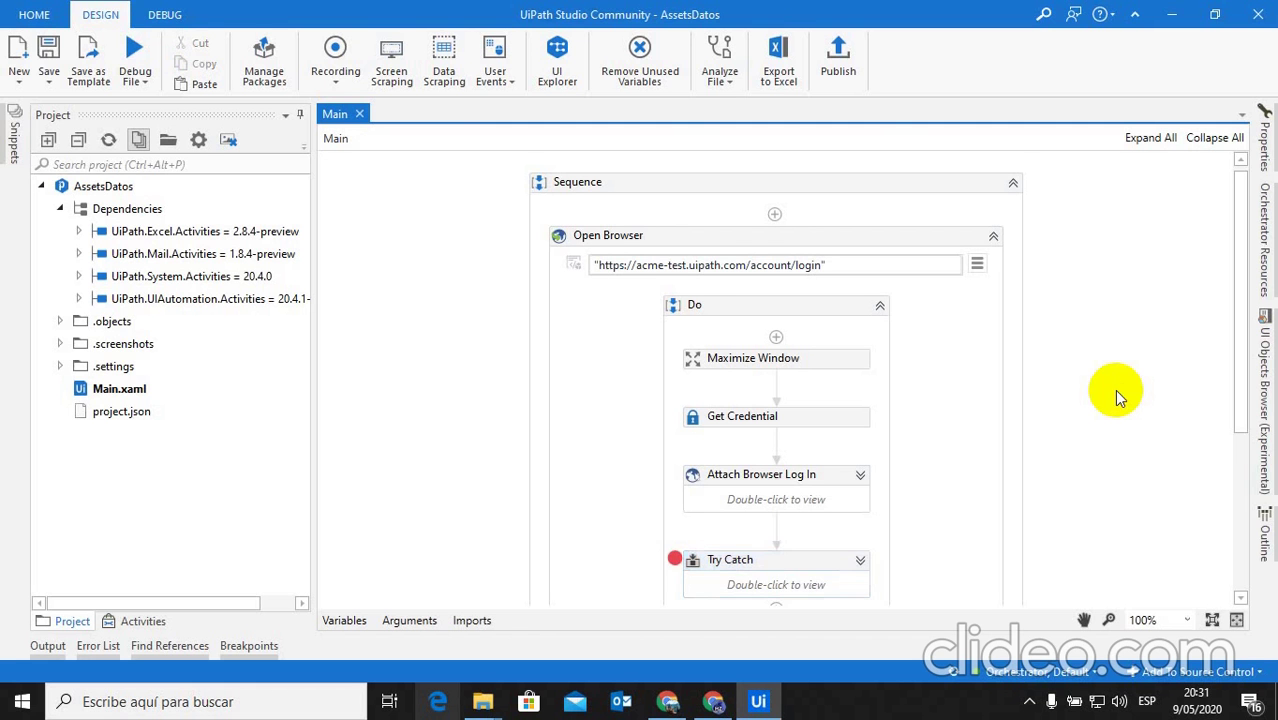
scroll(1118, 395, down, 5)
scroll(1118, 397, up, 3)
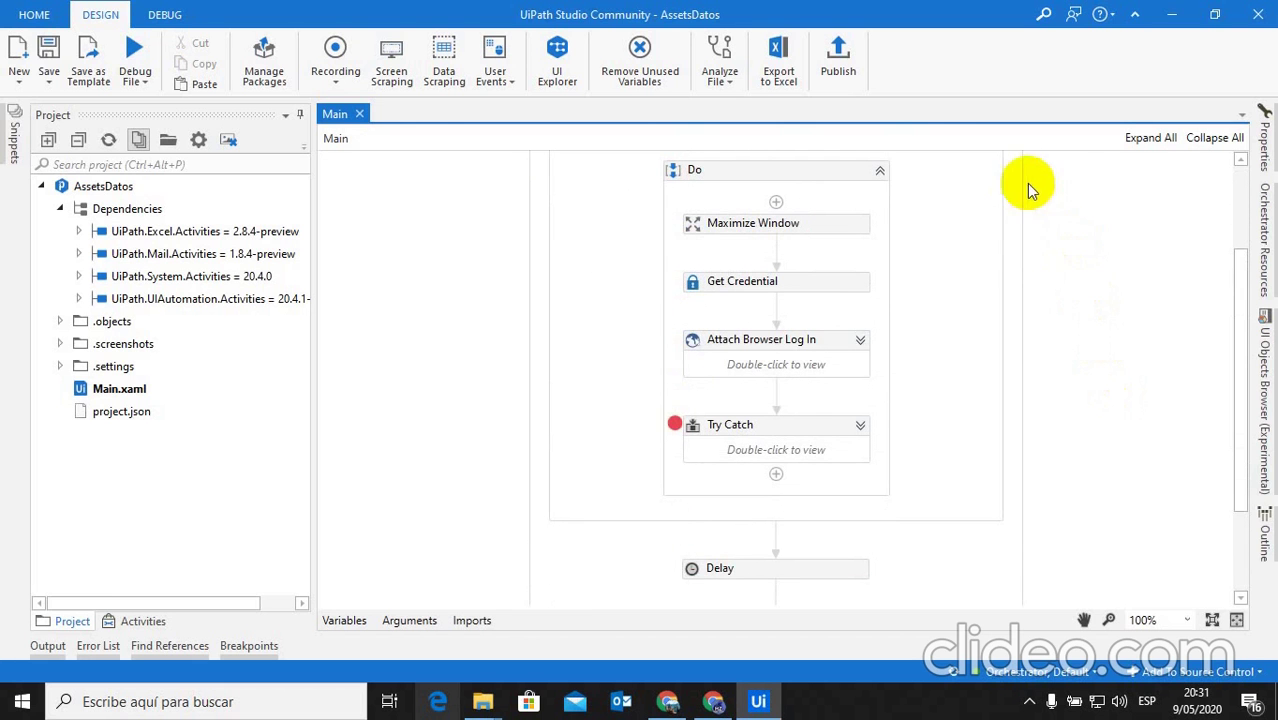
click(853, 65)
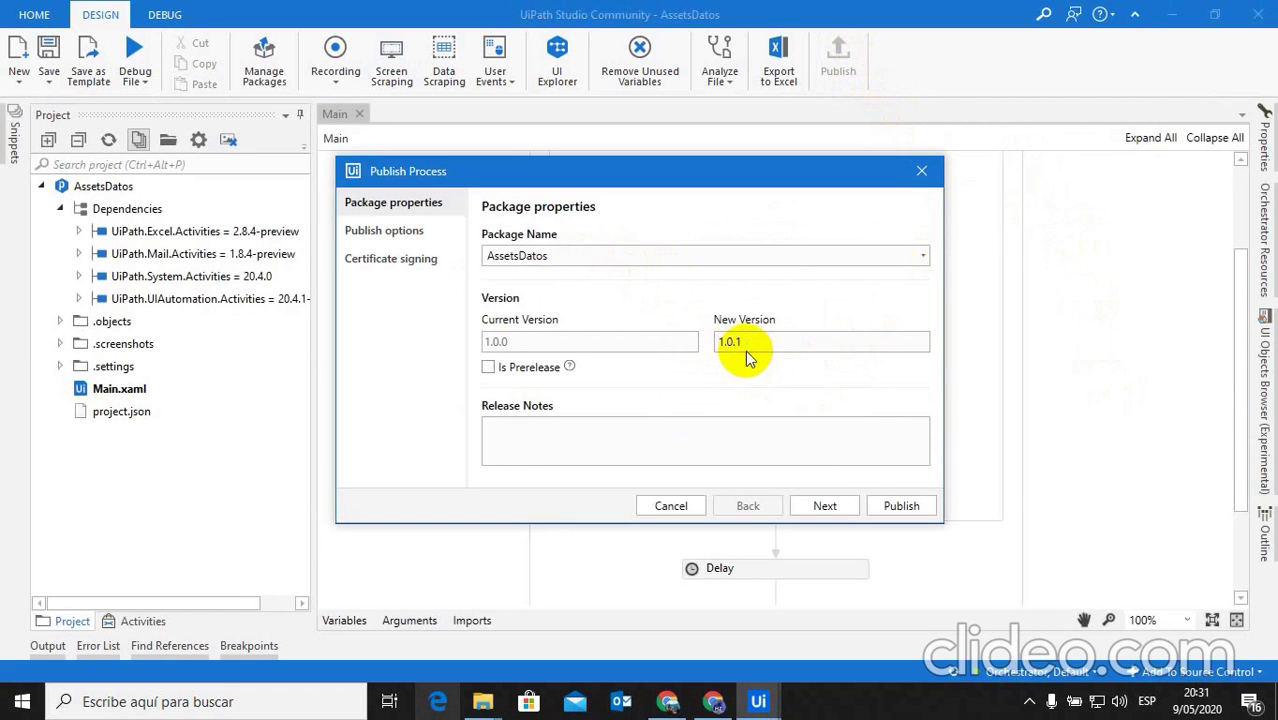
click(899, 506)
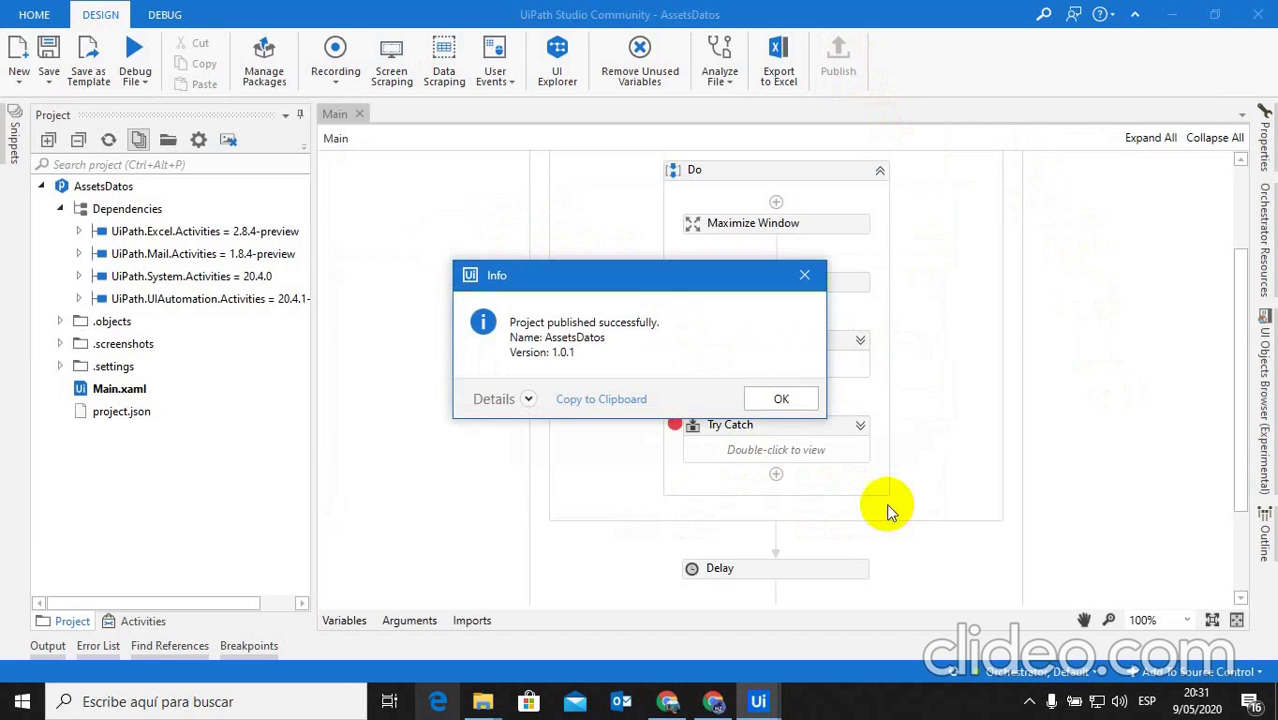
click(795, 401)
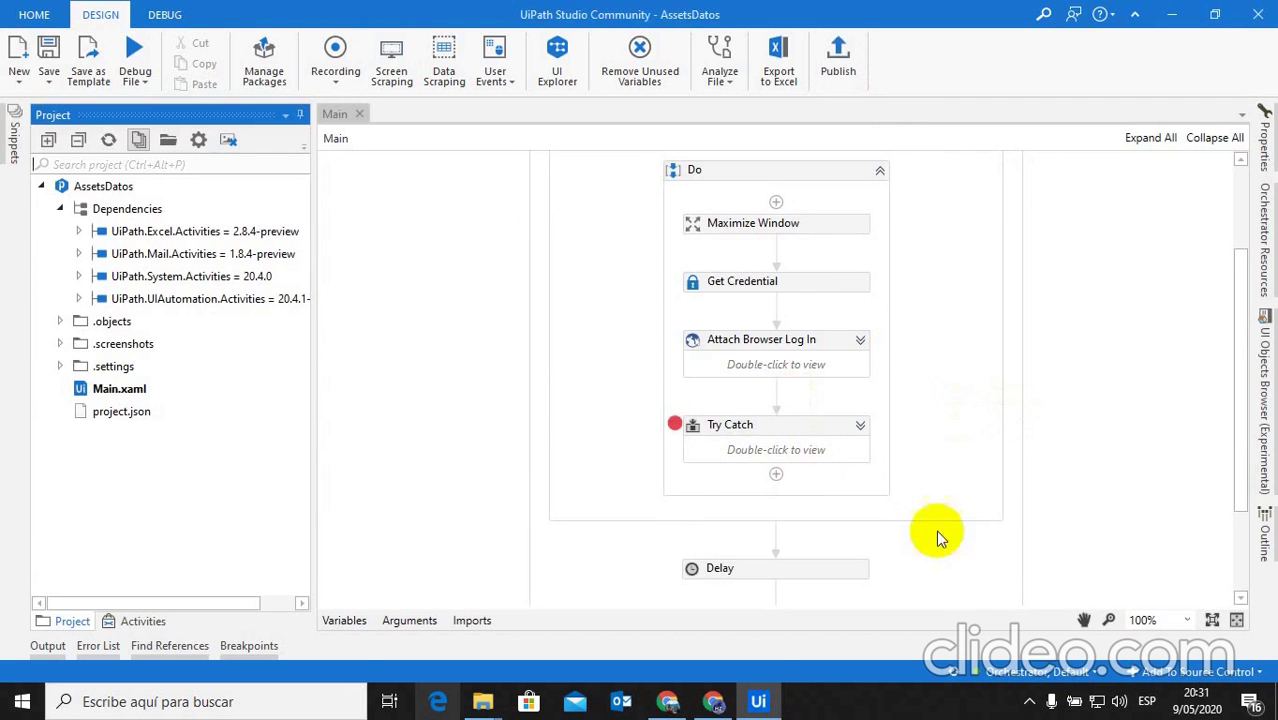
Switch to Orchestrator in Chrome and display the Main.xaml workflow of version 1.0.1 of the AssetsDatos package.
click(703, 706)
click(701, 664)
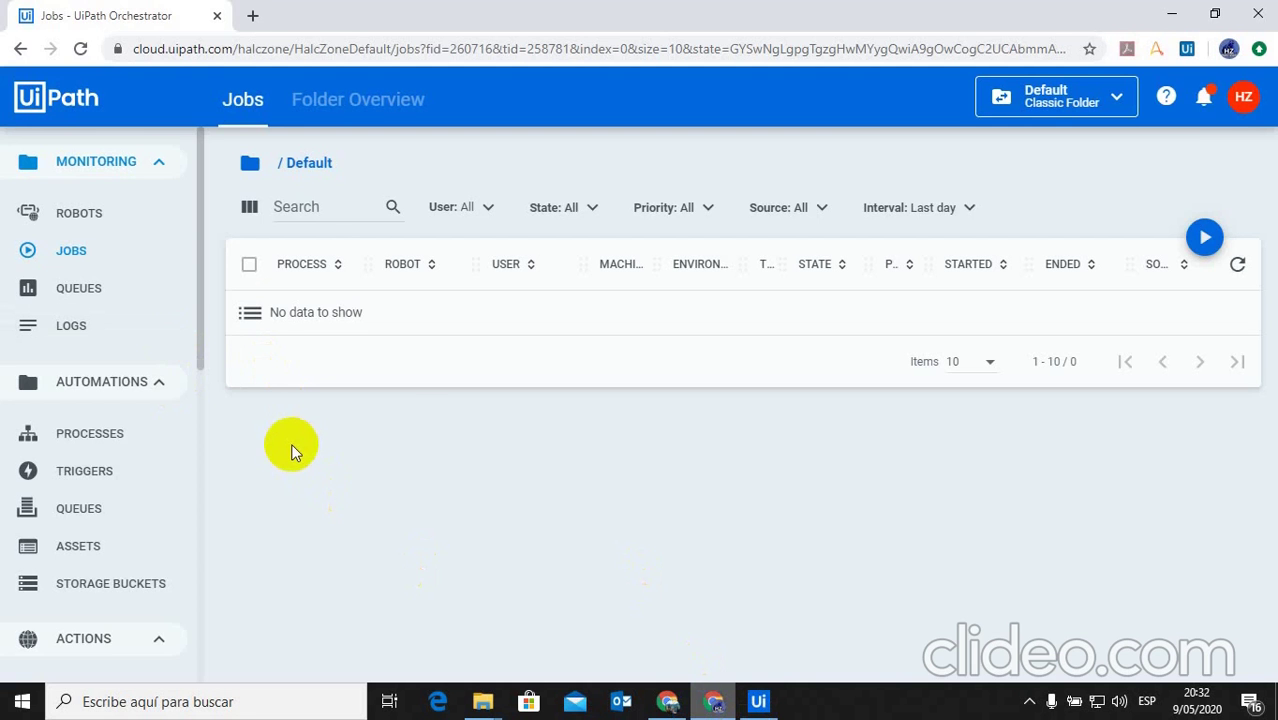
scroll(180, 340, down, 10)
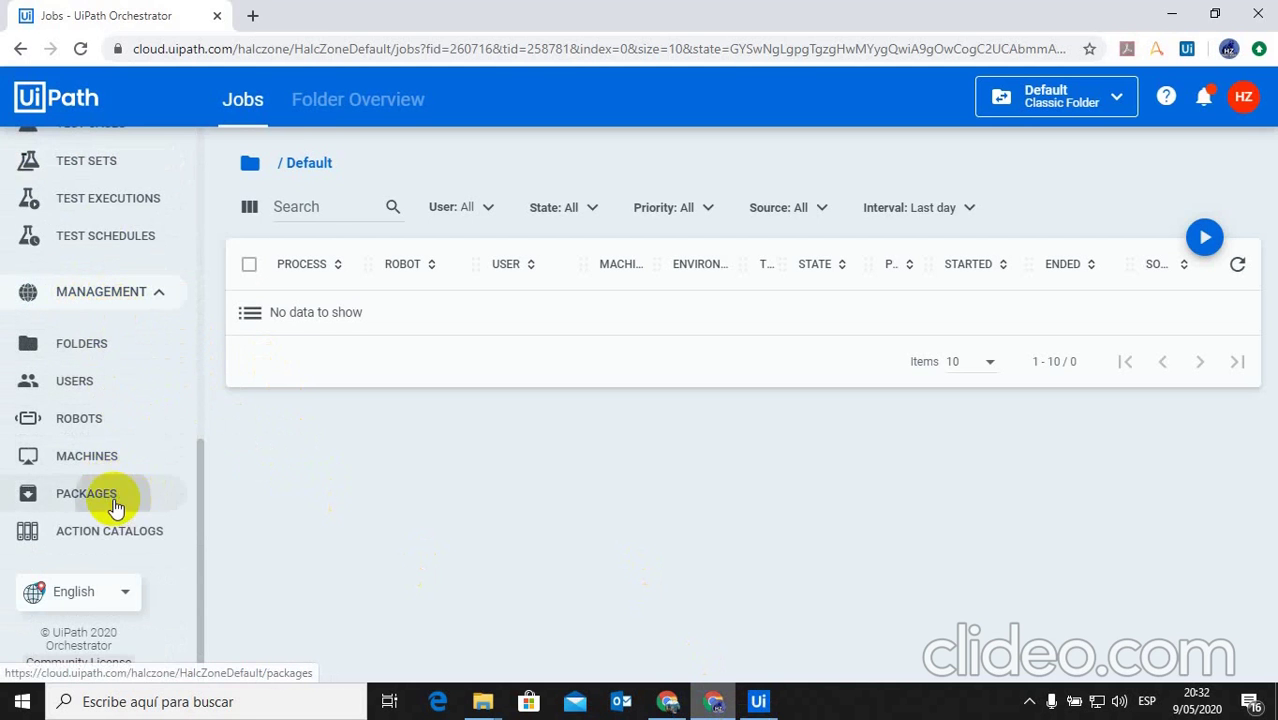
click(48, 494)
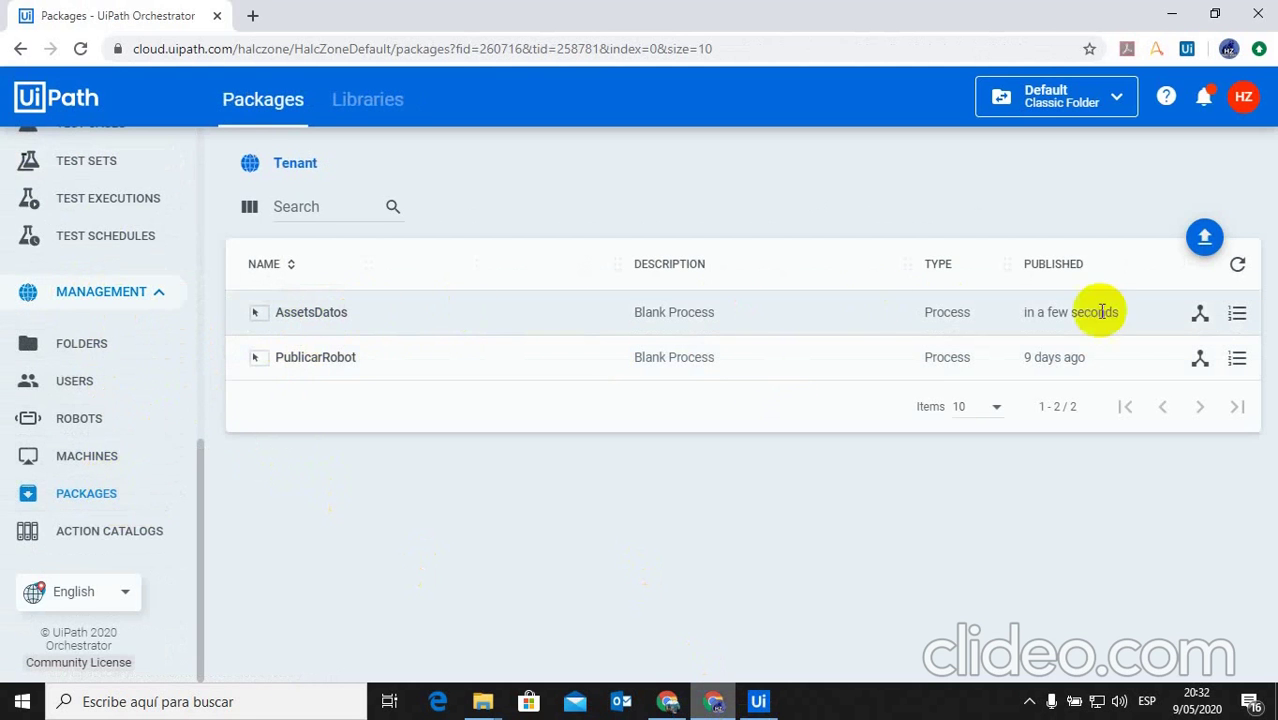
click(1200, 313)
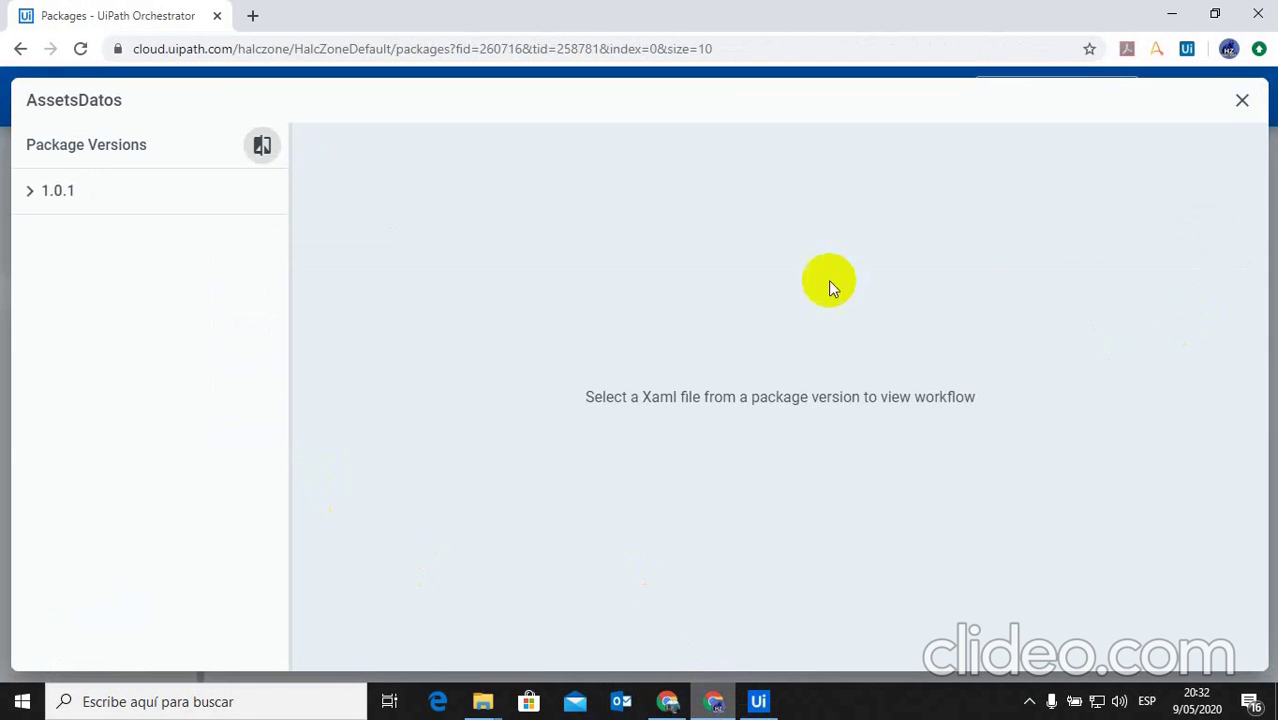
click(57, 192)
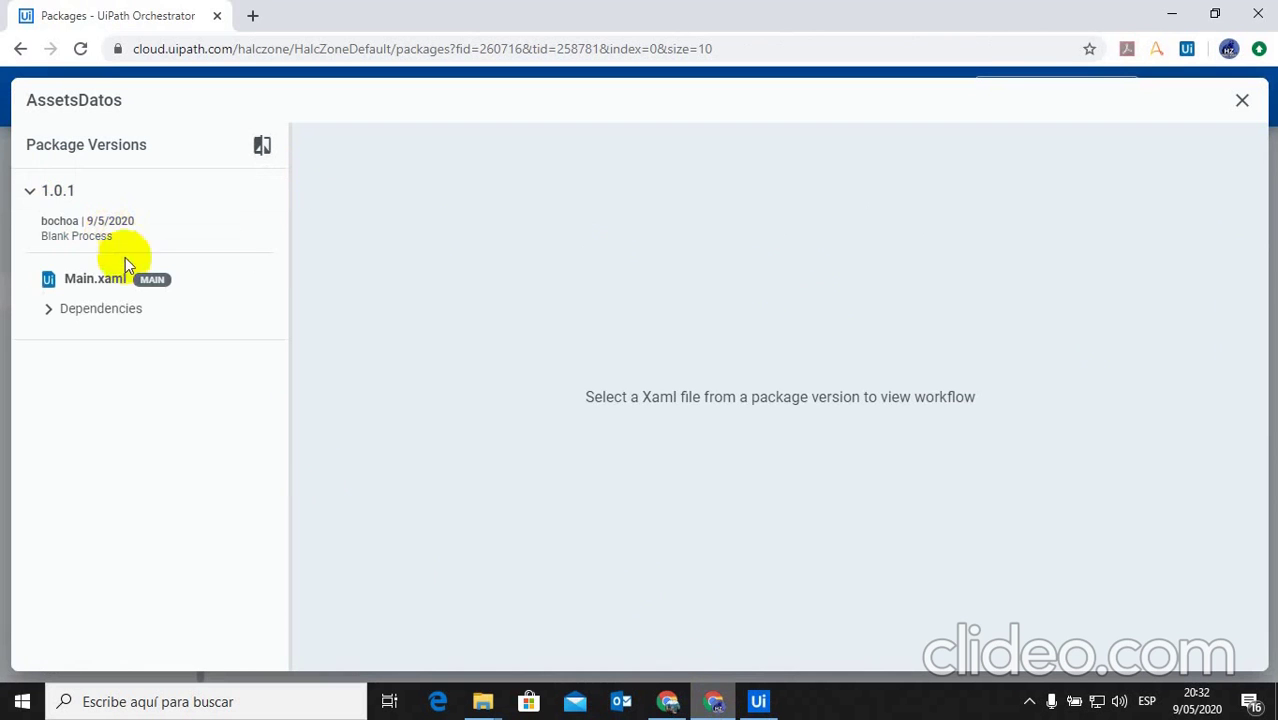
click(112, 284)
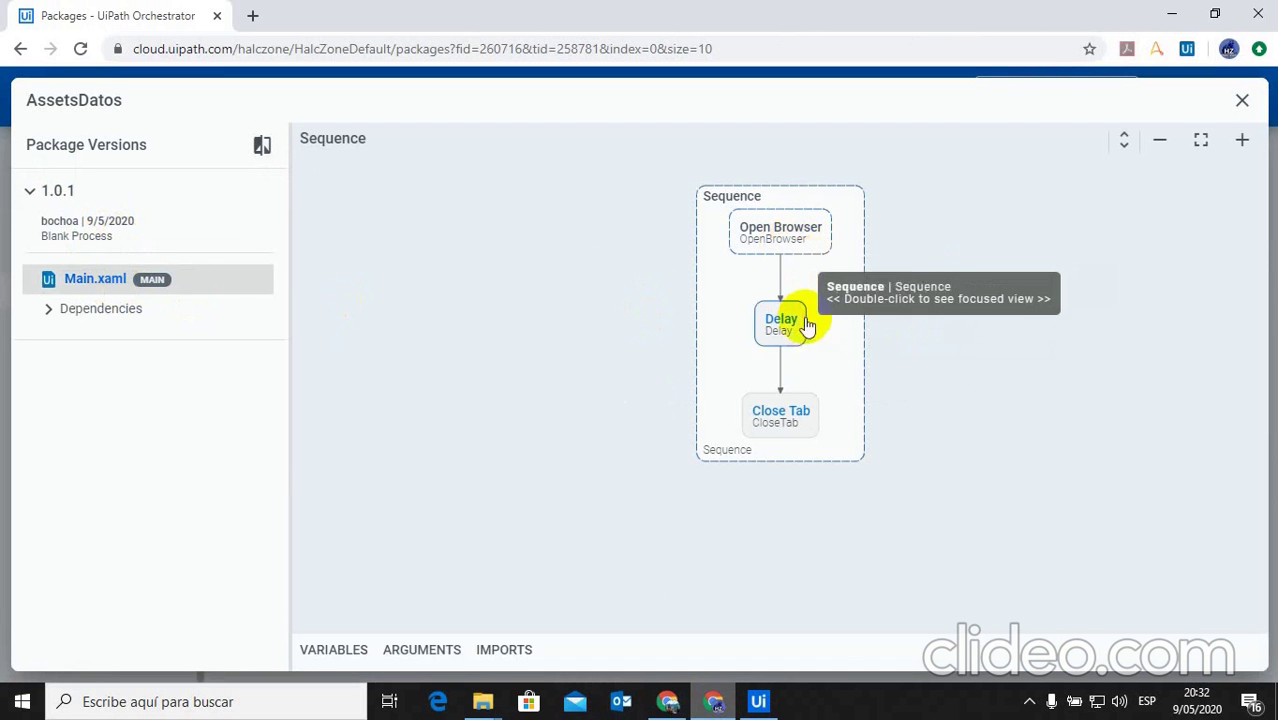
Drill down through Open Browser and Attach Browser Log In to the properties of the email Type Into activity, and close the workflow viewer.
click(790, 240)
double_click(808, 234)
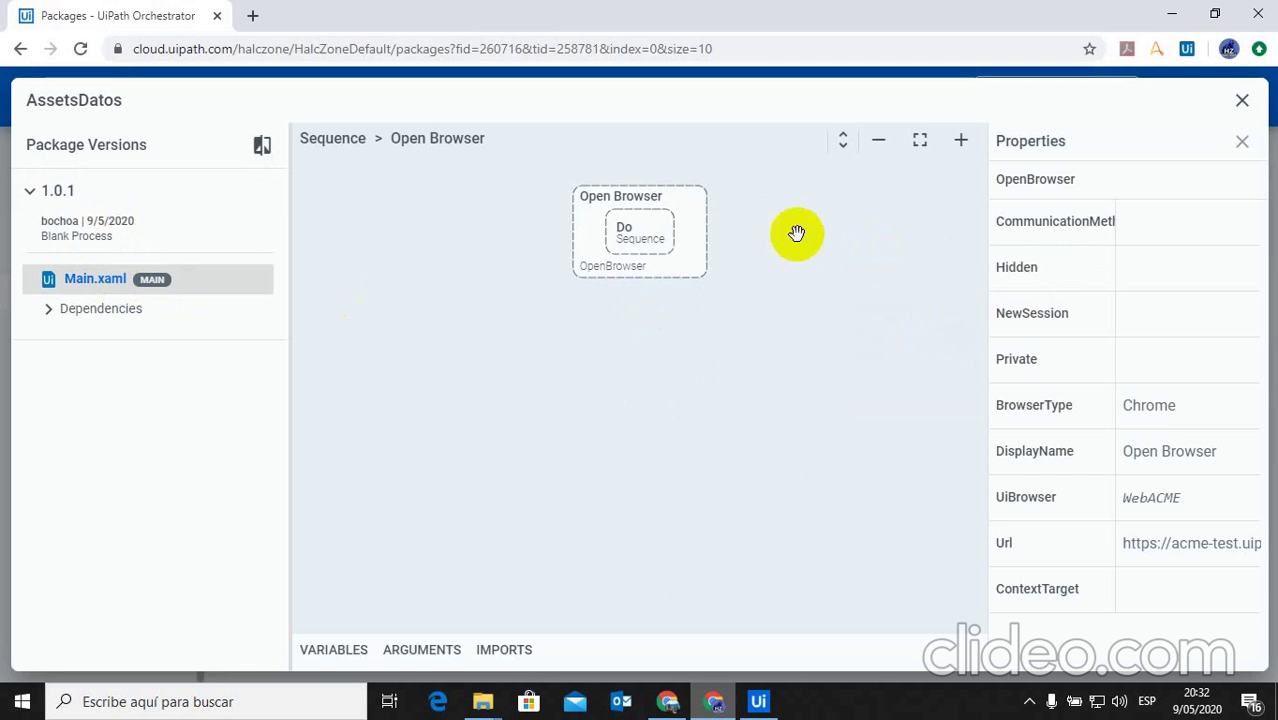
double_click(657, 240)
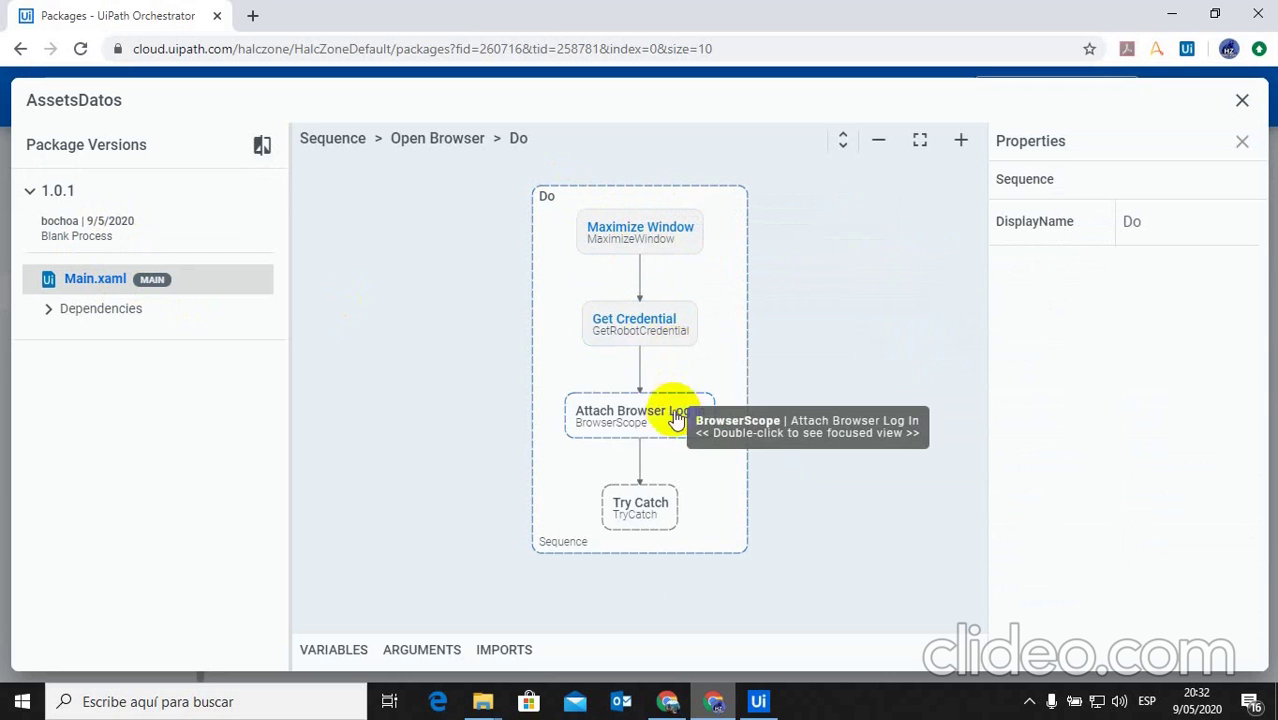
click(645, 426)
double_click(645, 426)
double_click(650, 240)
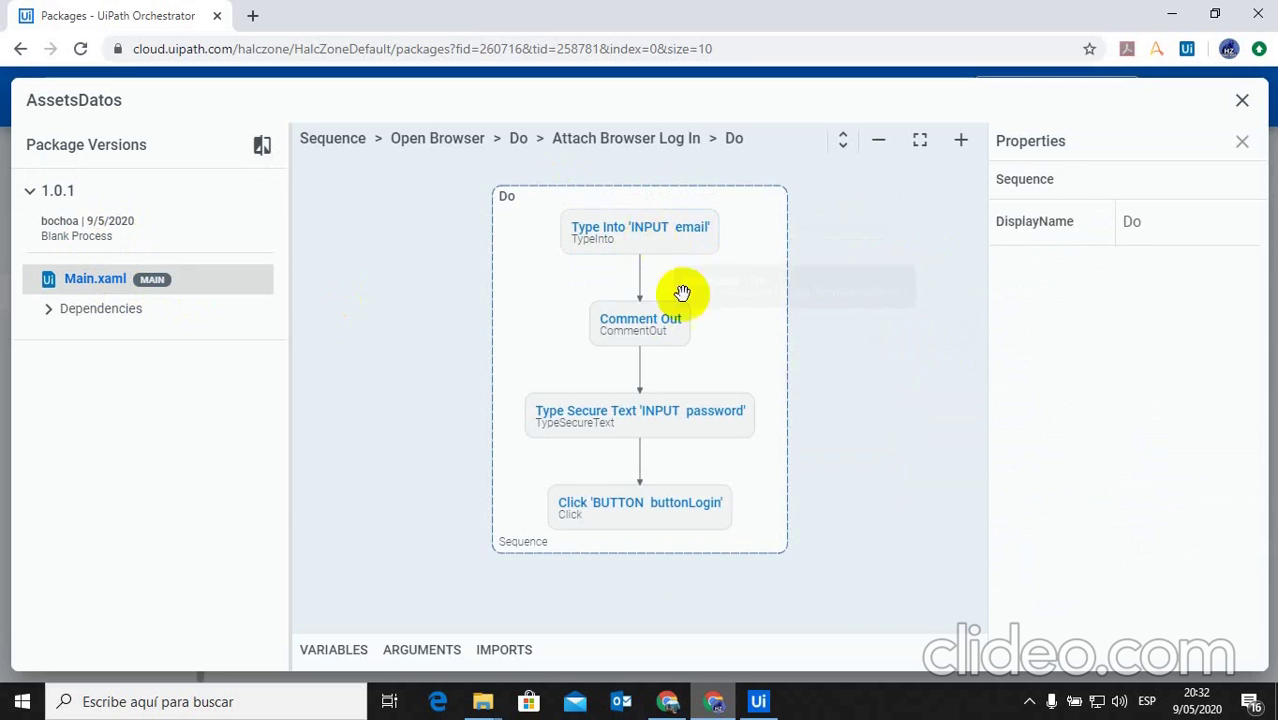
click(664, 246)
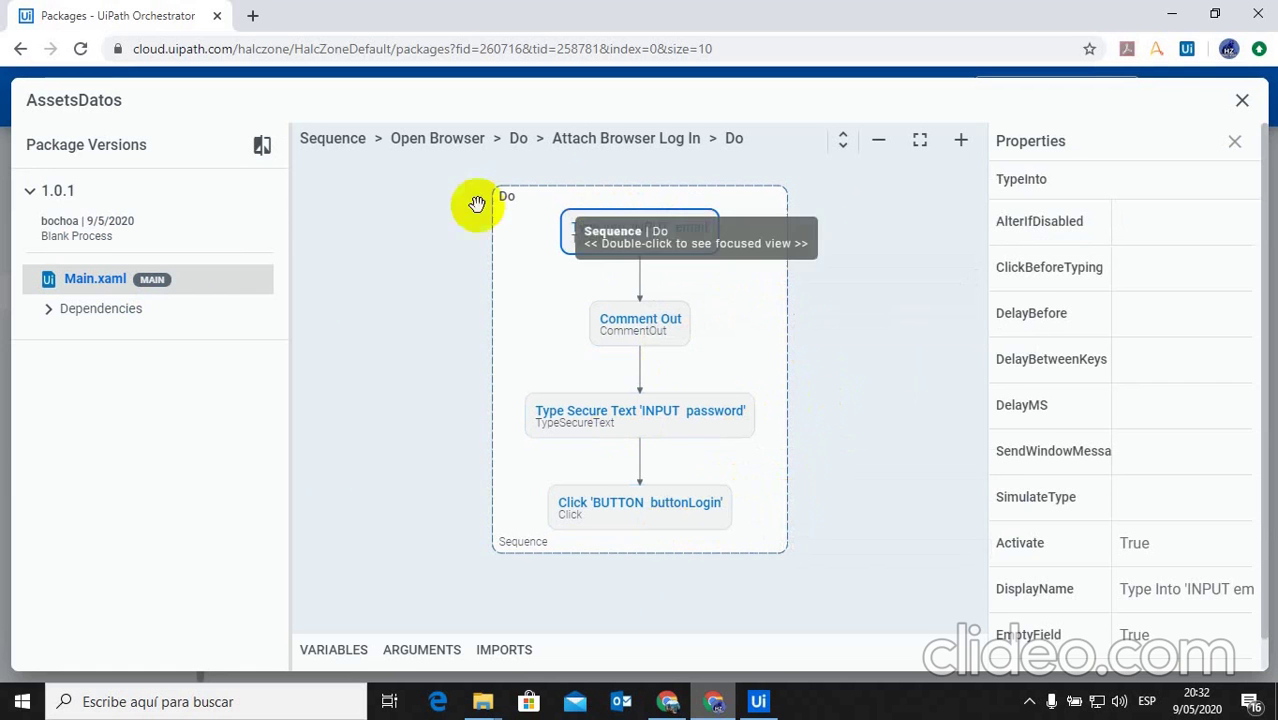
click(1241, 102)
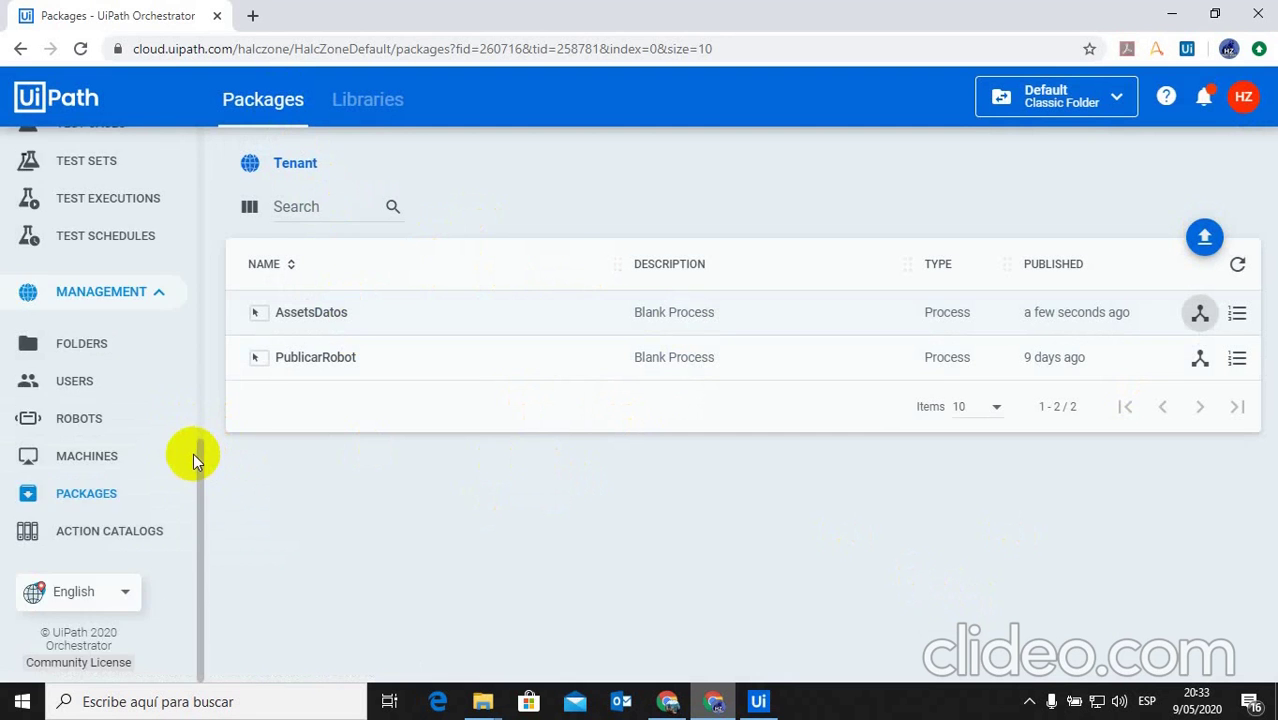
Start deploying a new process in the Default folder and choose the AssetsDatos package.
scroll(195, 458, up, 6)
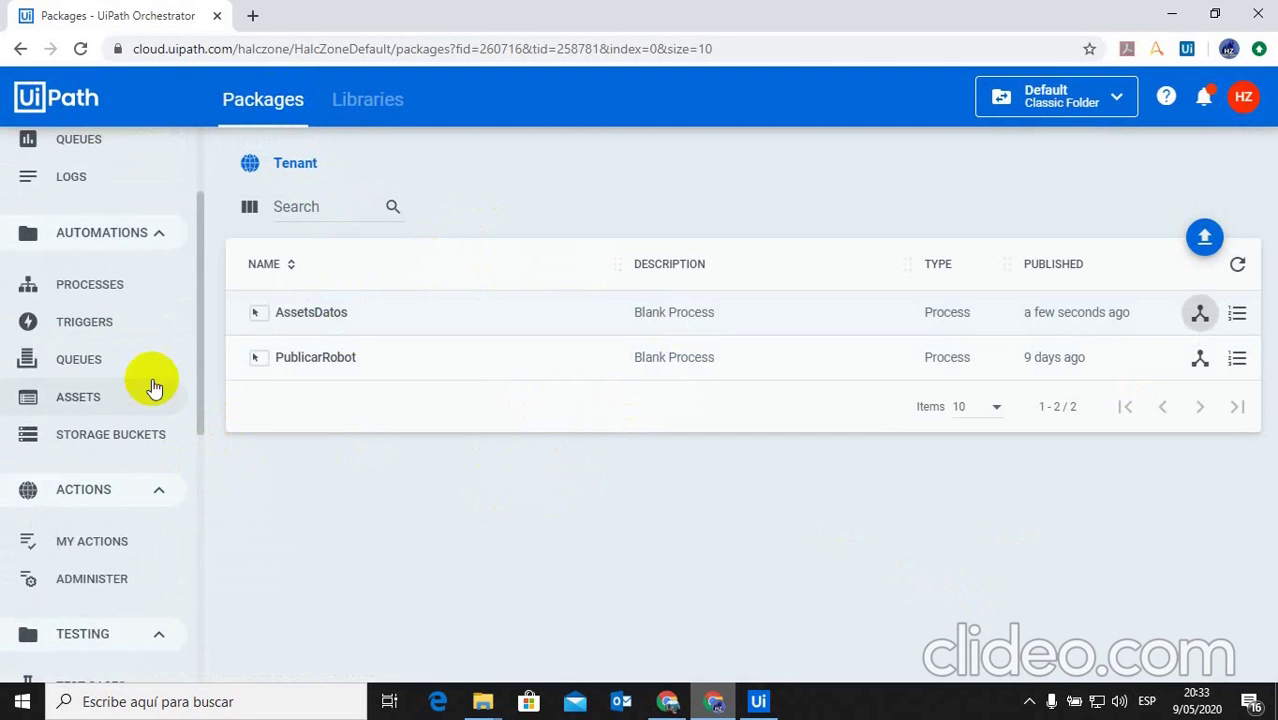
click(108, 282)
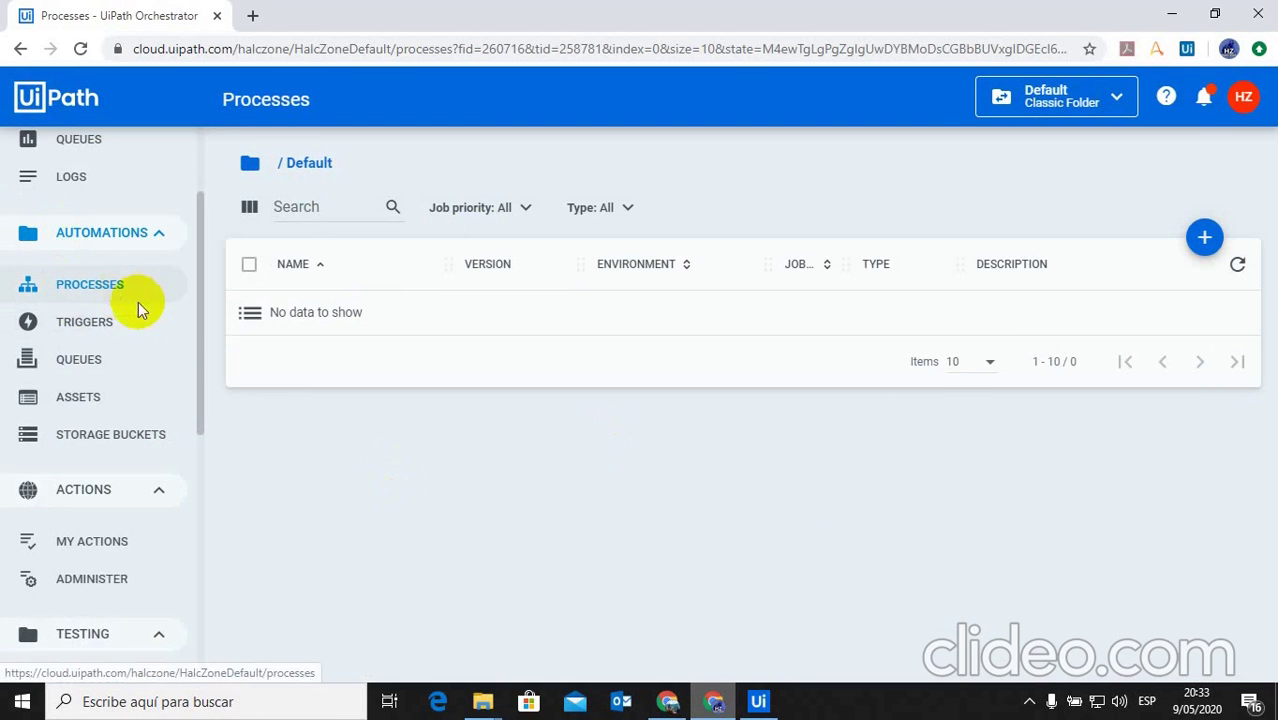
click(1205, 245)
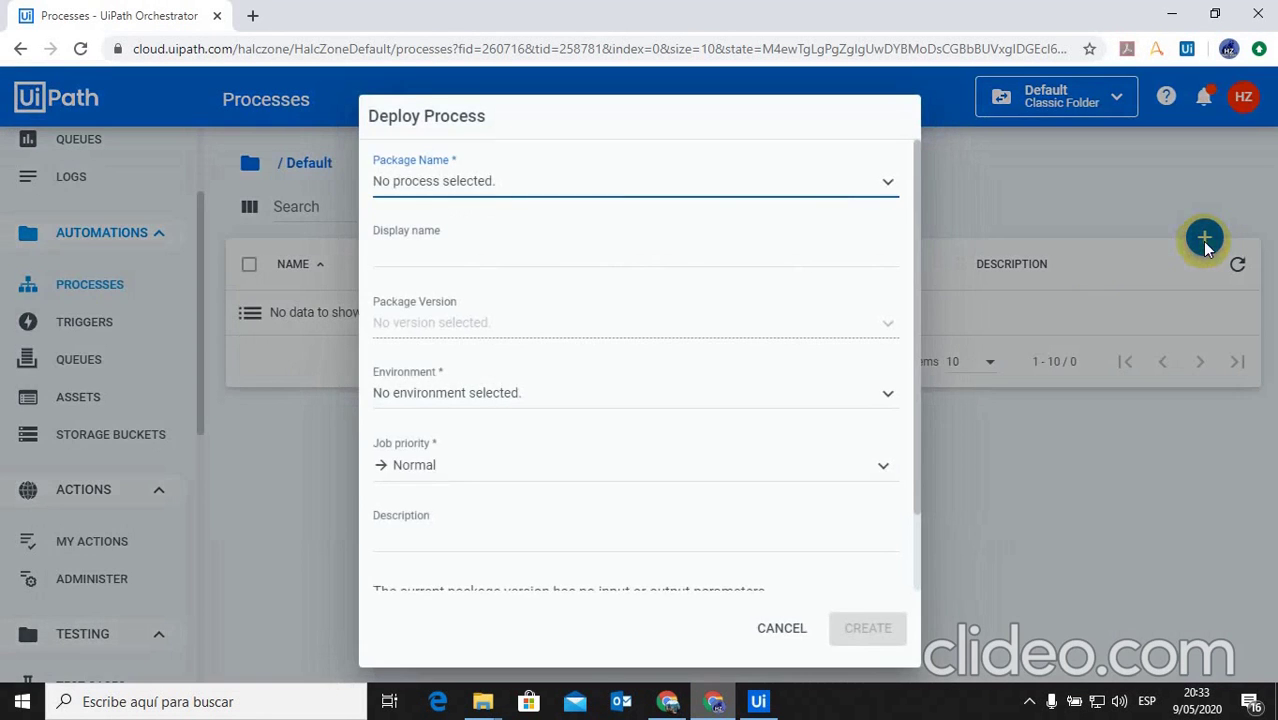
click(888, 184)
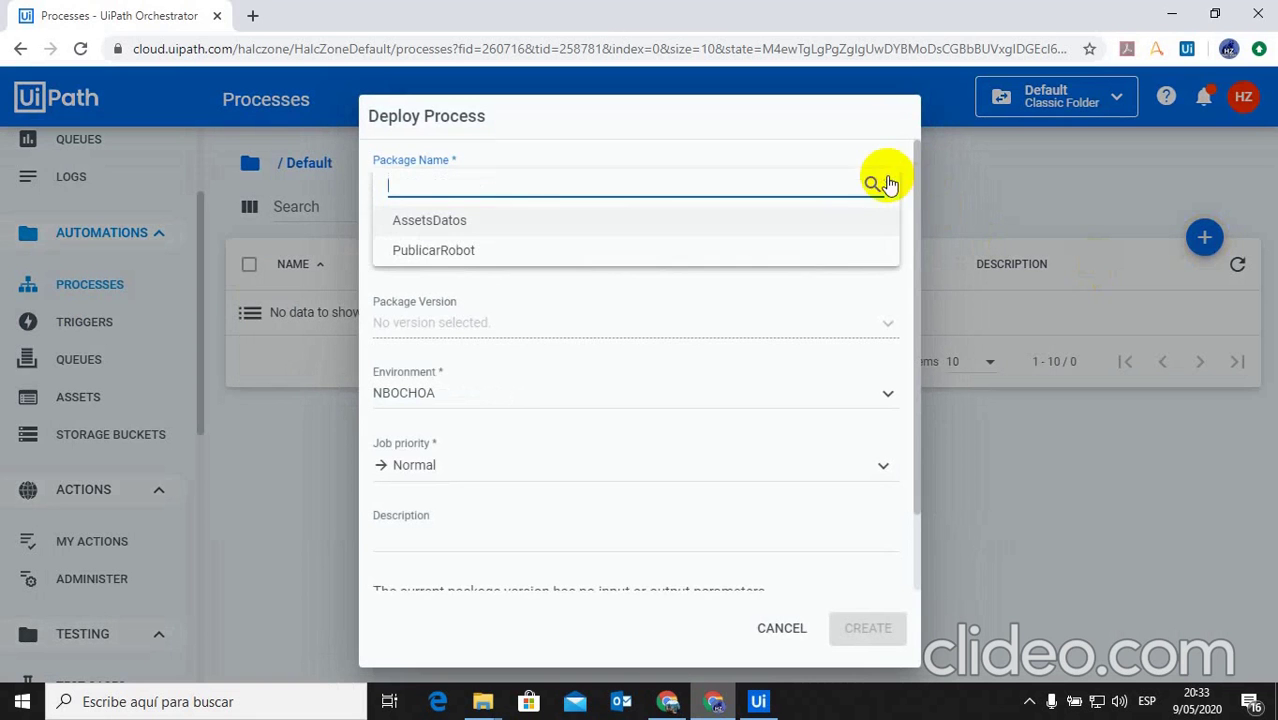
click(830, 222)
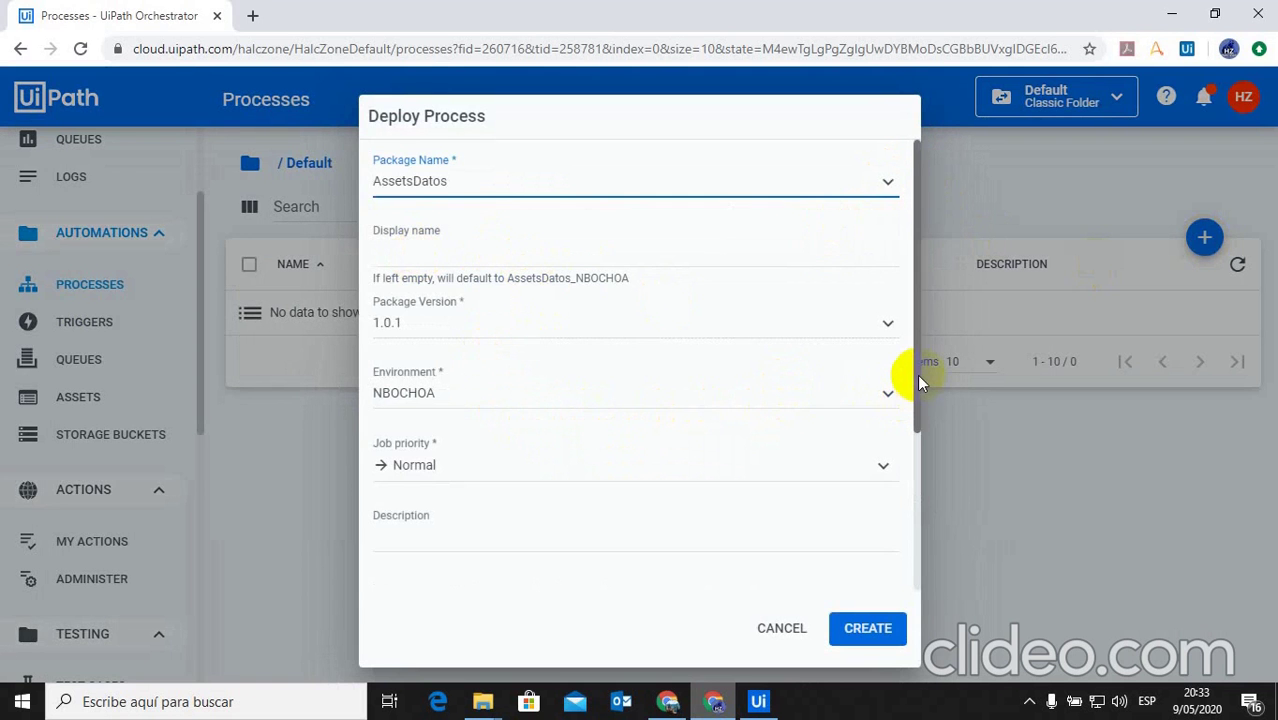
Assign the only listed environment to the AssetsDatos process and create it with Normal job priority.
drag(917, 374, 923, 346)
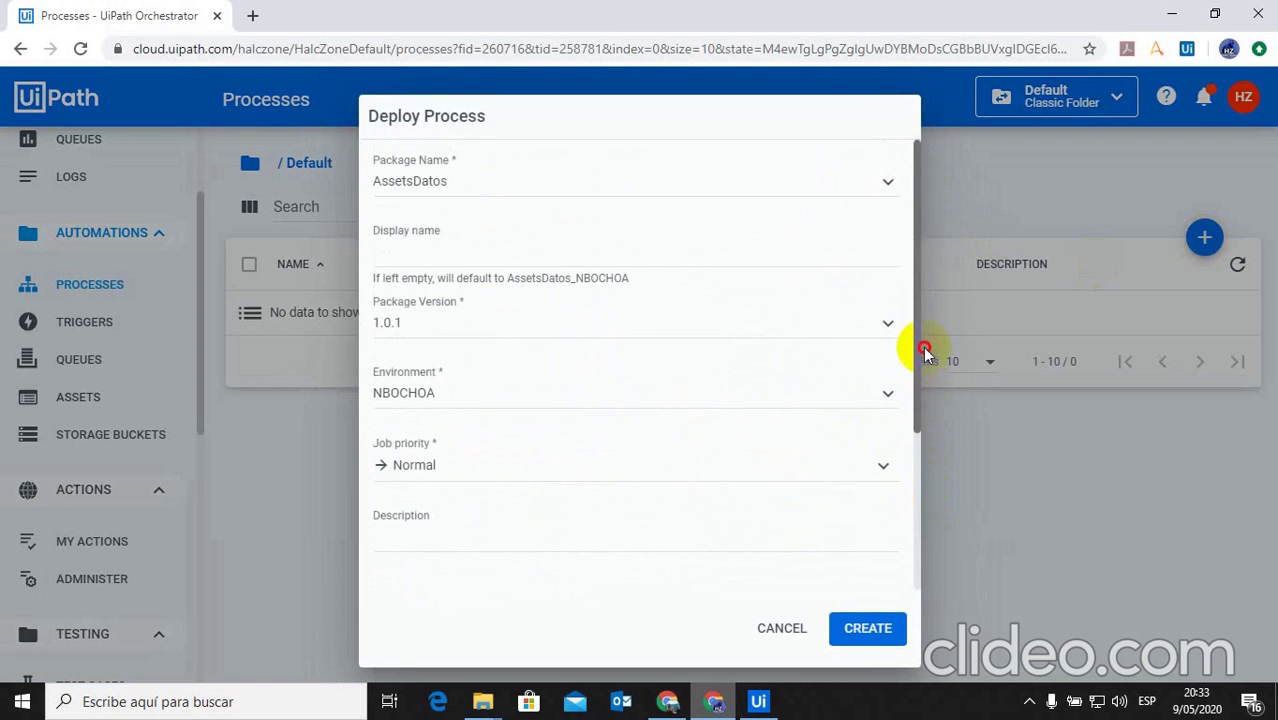
click(885, 394)
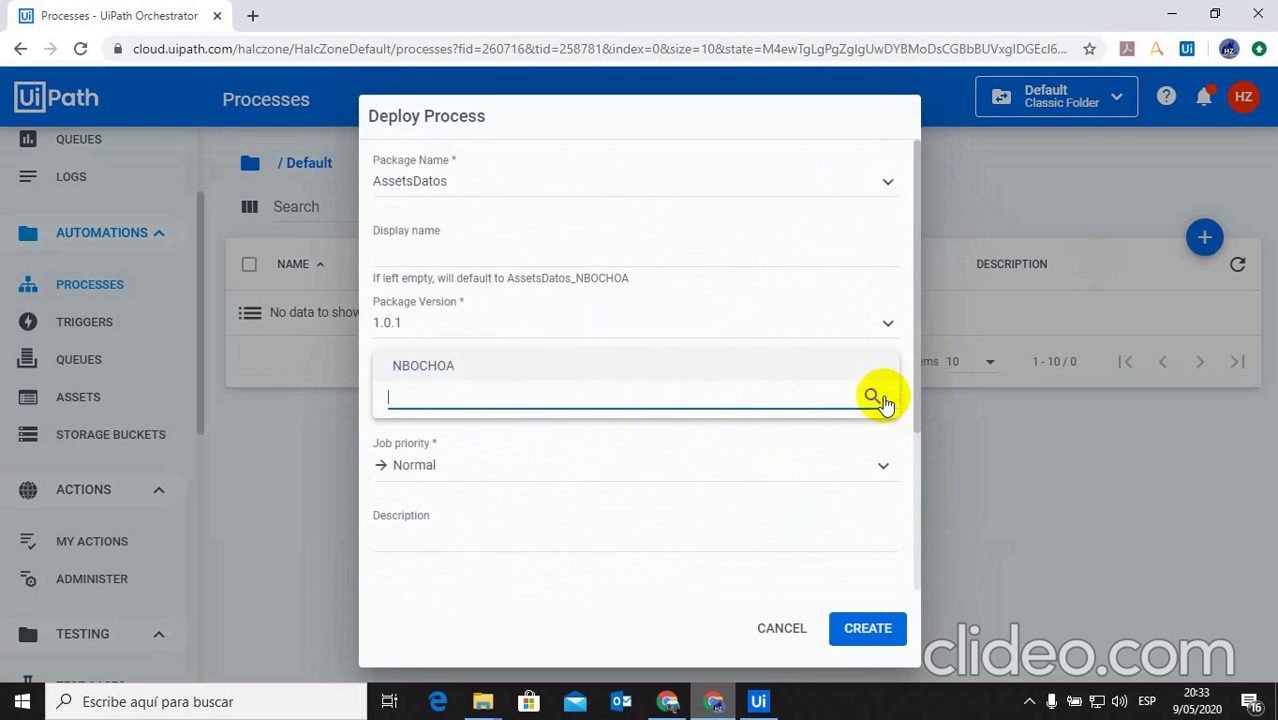
click(892, 364)
drag(915, 340, 926, 507)
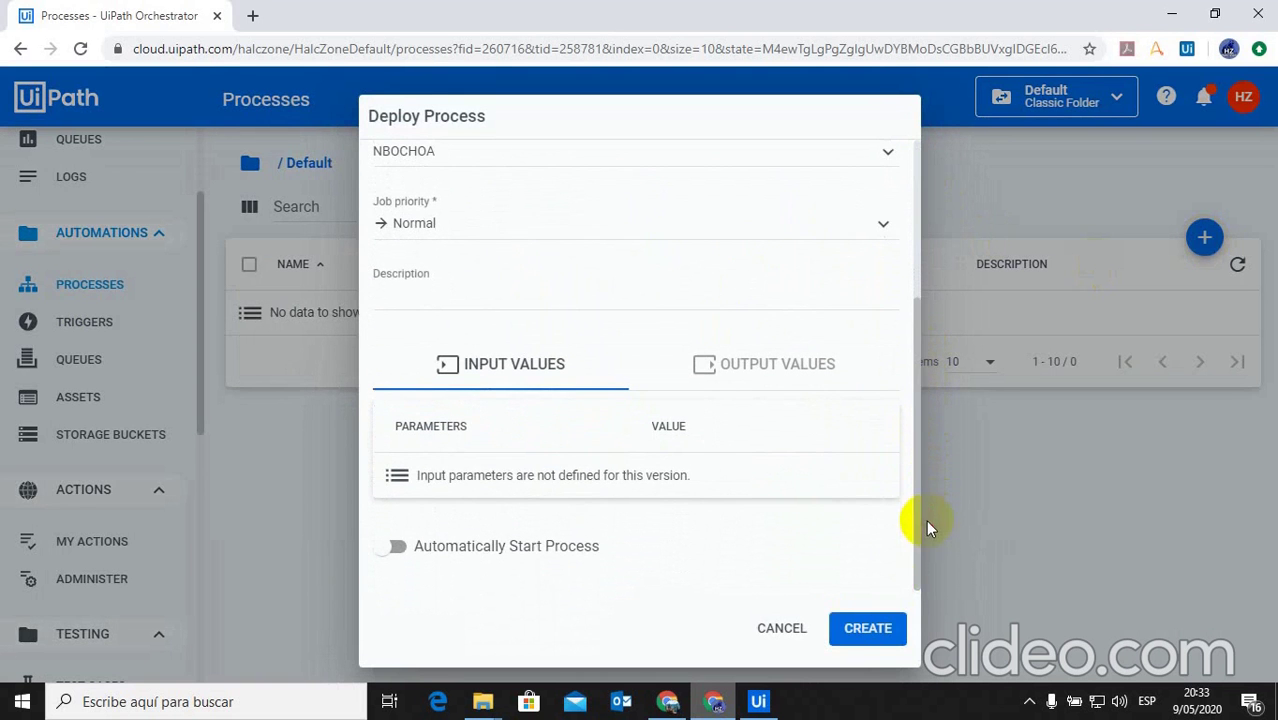
click(867, 630)
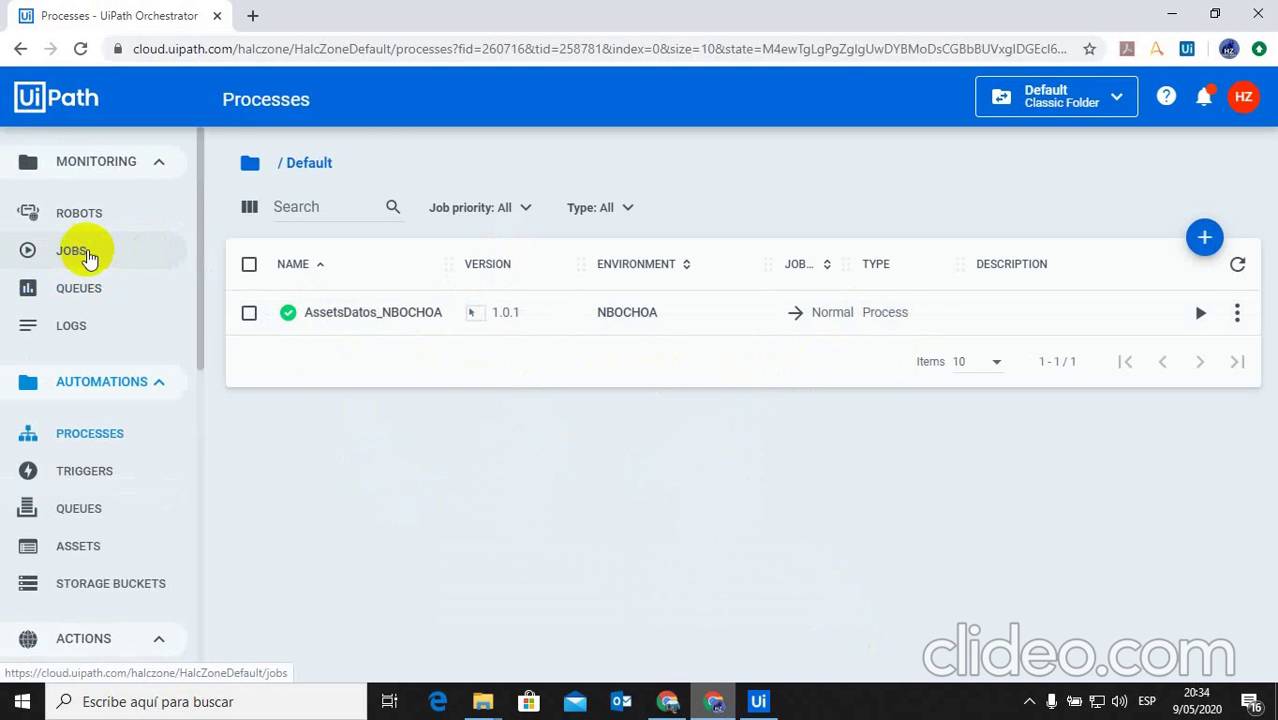
click(80, 252)
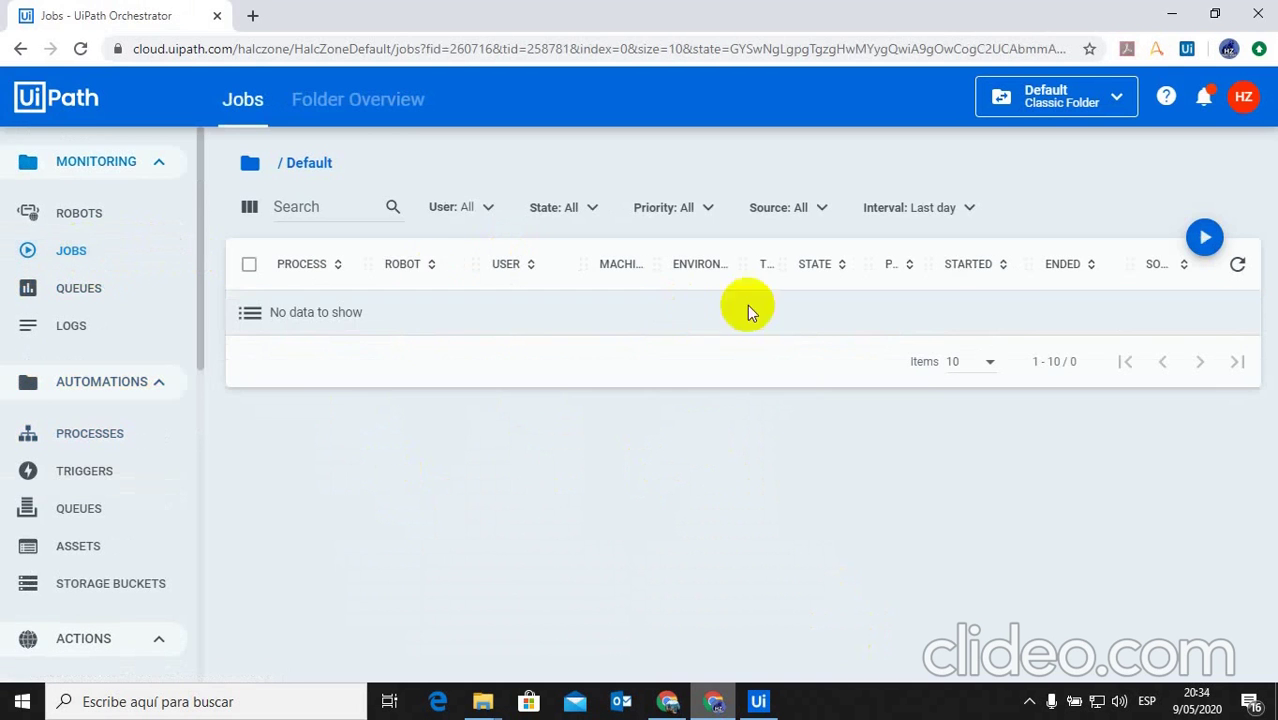
click(1205, 238)
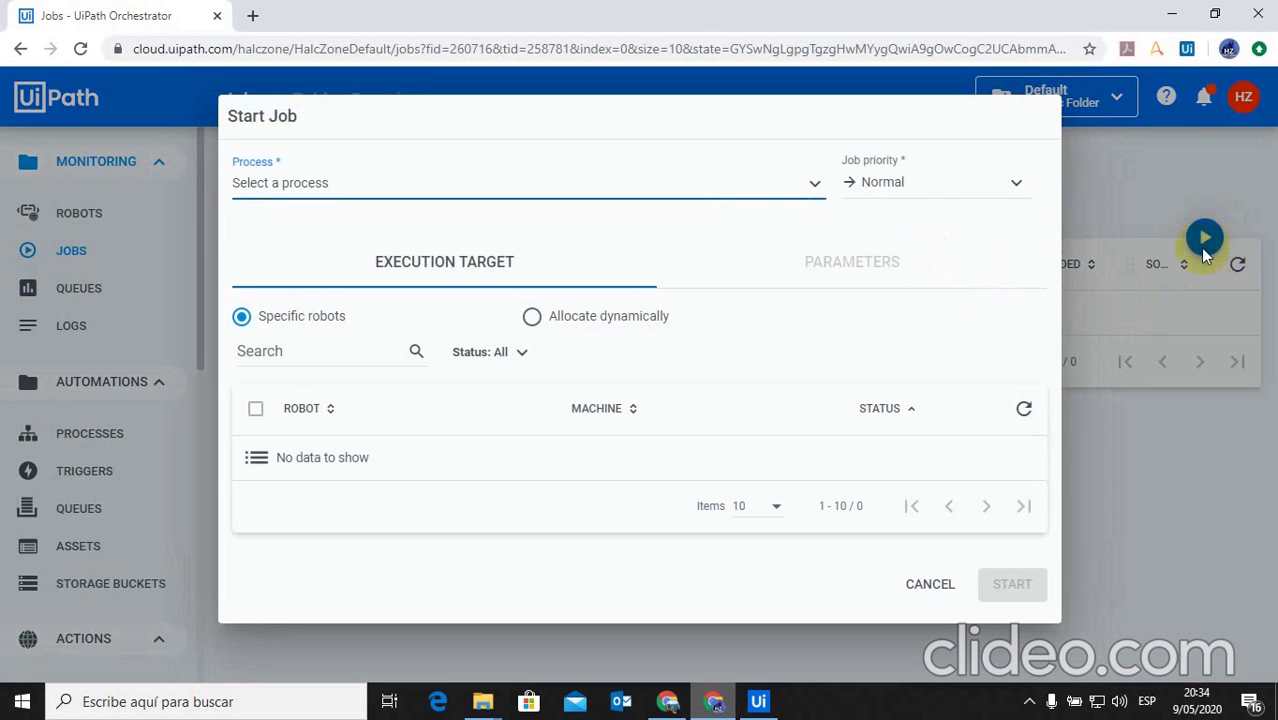
click(632, 188)
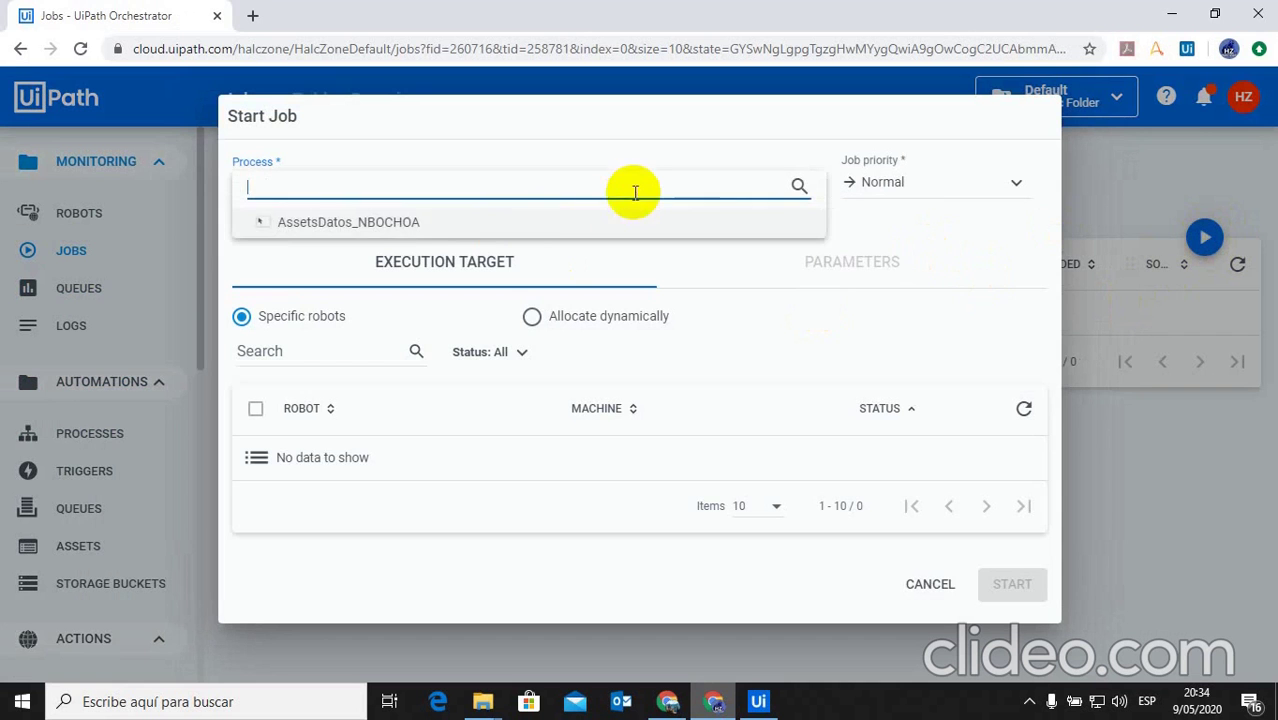
click(416, 233)
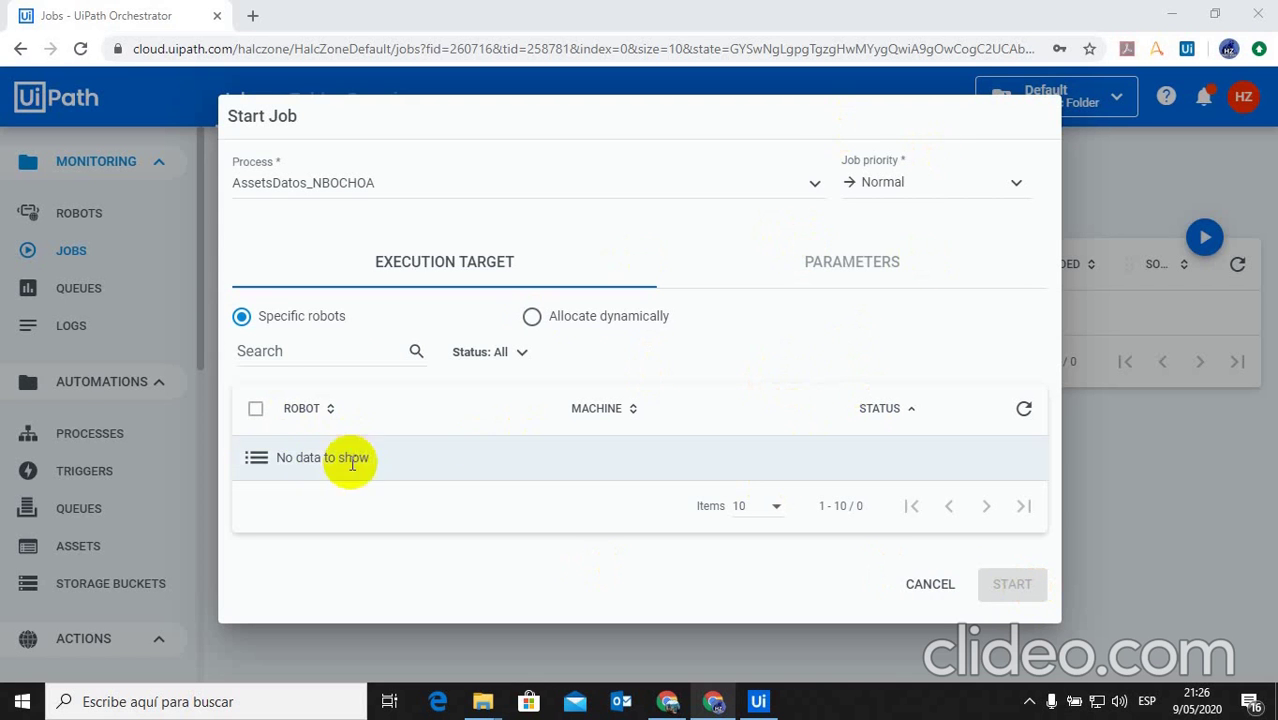
click(928, 584)
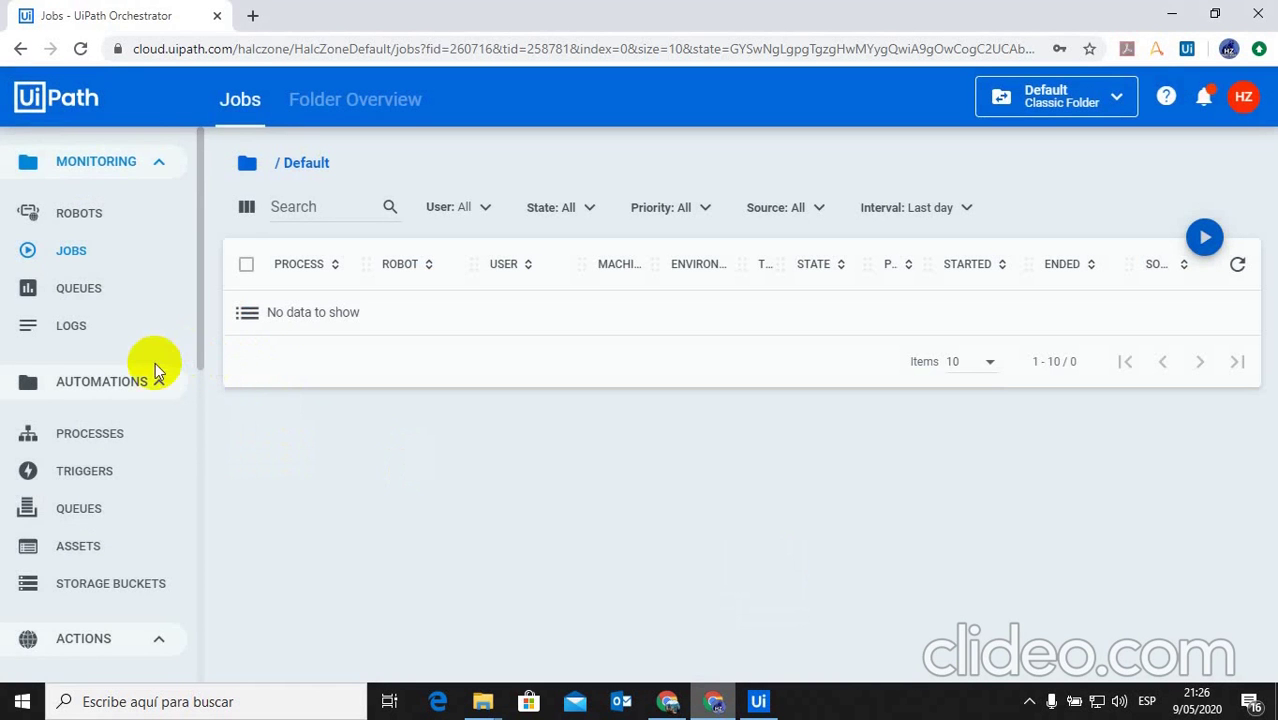
Edit the HalcZone robot under the management settings and change its type to Unattended.
scroll(155, 362, down, 2)
scroll(155, 382, down, 5)
click(118, 476)
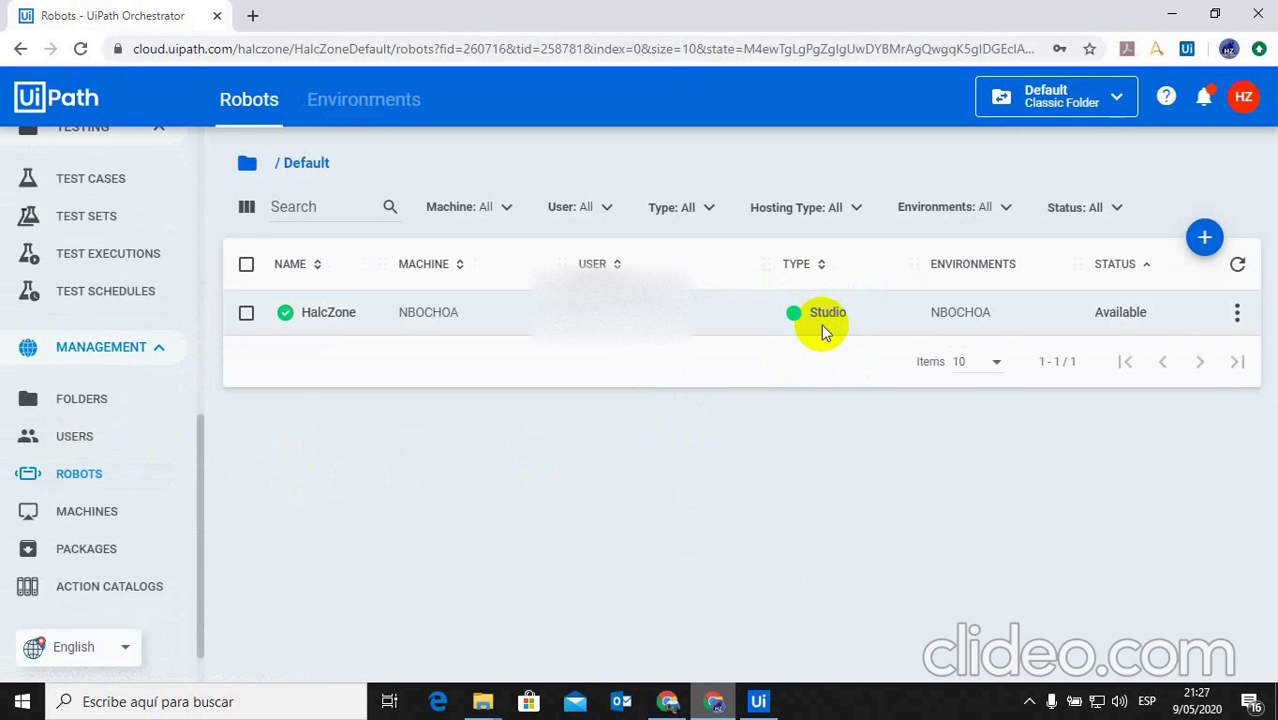
click(1237, 316)
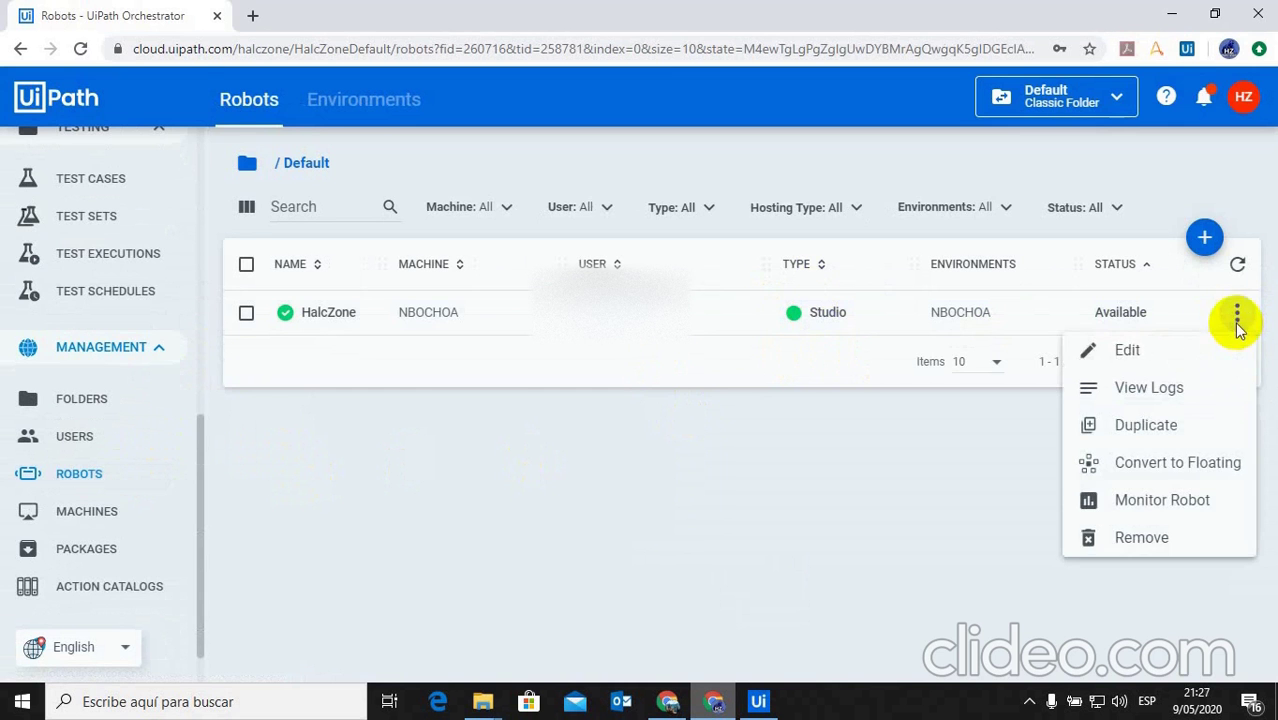
click(1163, 355)
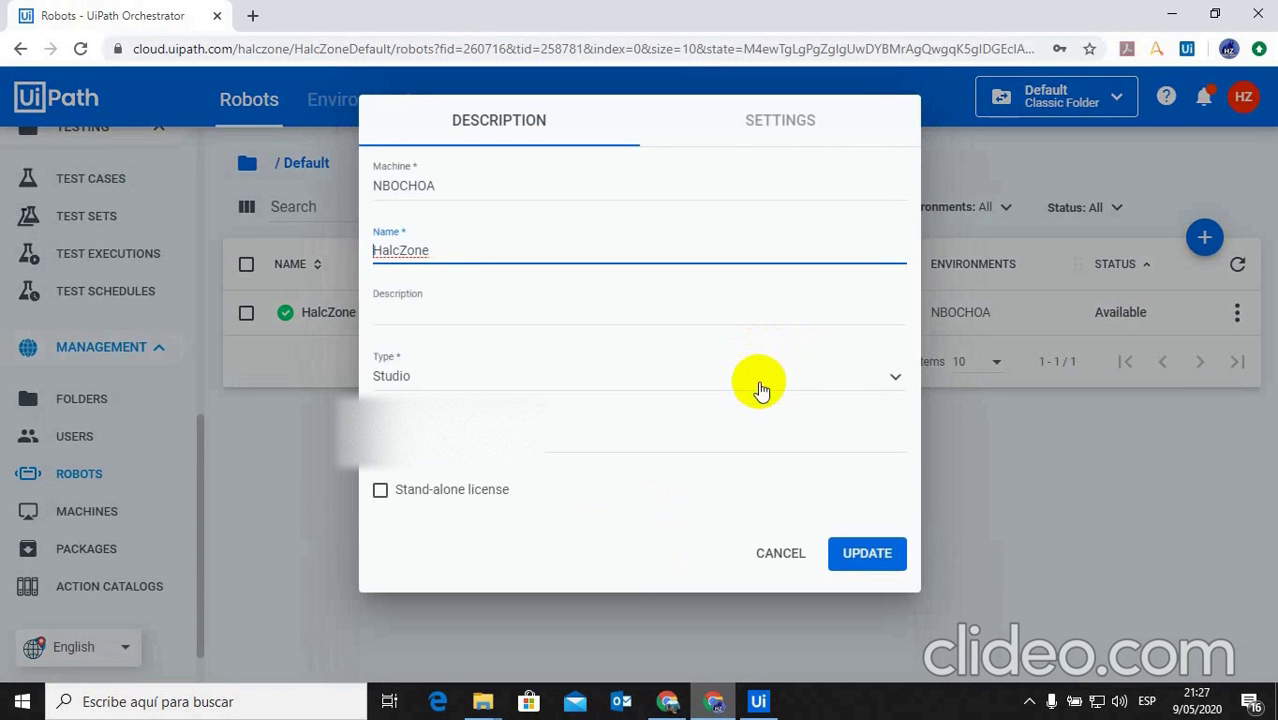
click(759, 389)
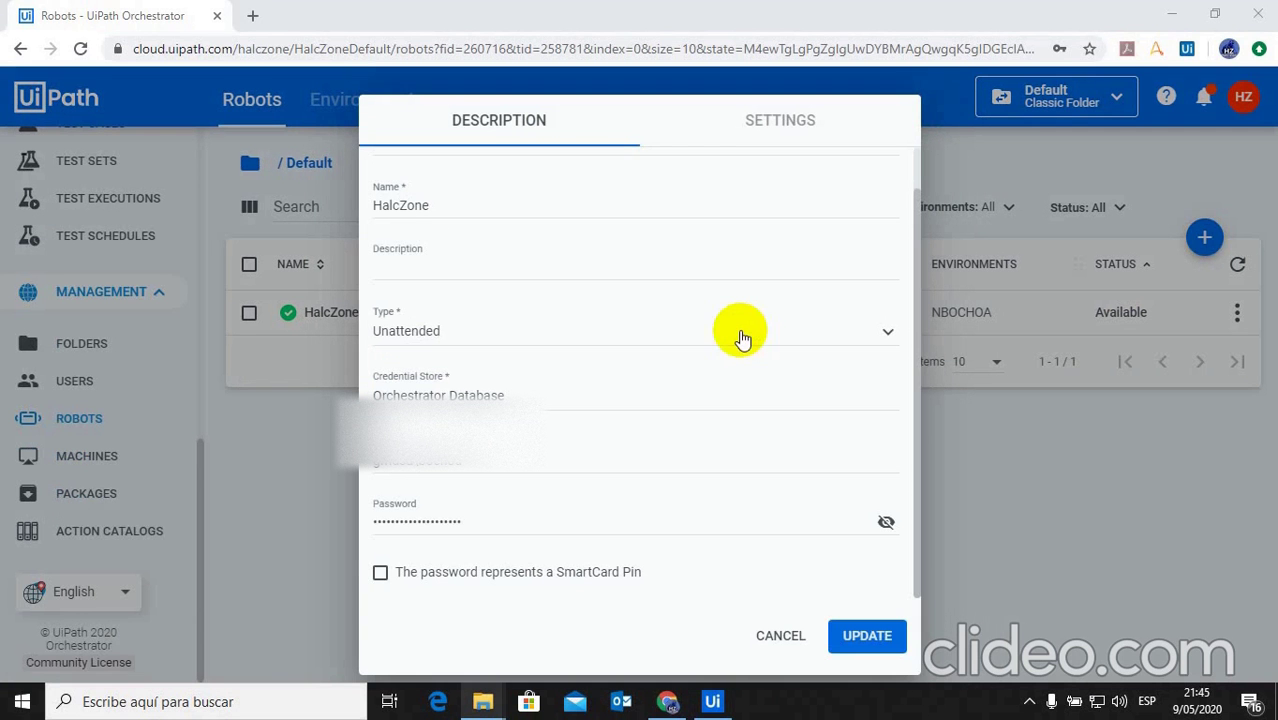
Replace the HalcZone robot's password with the Windows account password and update the robot.
click(548, 525)
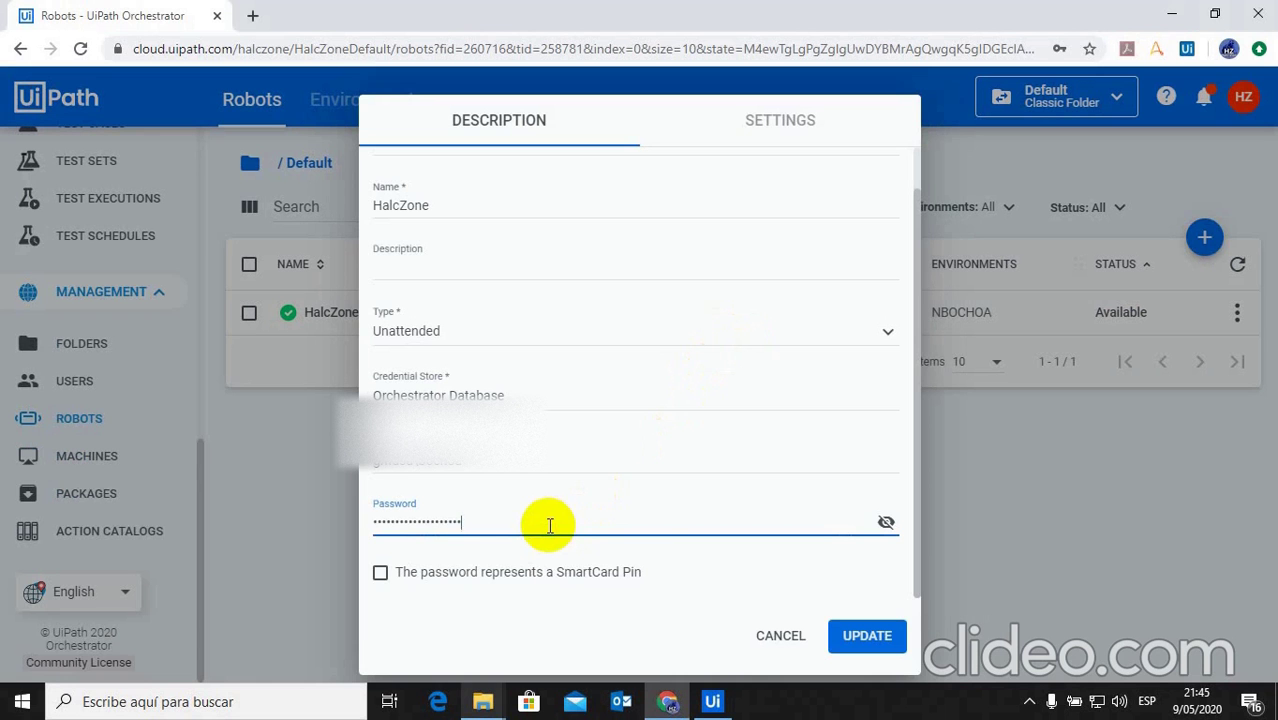
key(BackSpace)
key(BackSpace)
key(BackSpace)
key(BackSpace)
key(BackSpace)
key(BackSpace)
key(BackSpace)
key(BackSpace)
key(BackSpace)
key(BackSpace)
key(BackSpace)
key(BackSpace)
key(BackSpace)
key(BackSpace)
key(BackSpace)
key(BackSpace)
key(BackSpace)
text(aaaaa)
key(BackSpace)
key(BackSpace)
text(aaaaaaaaa)
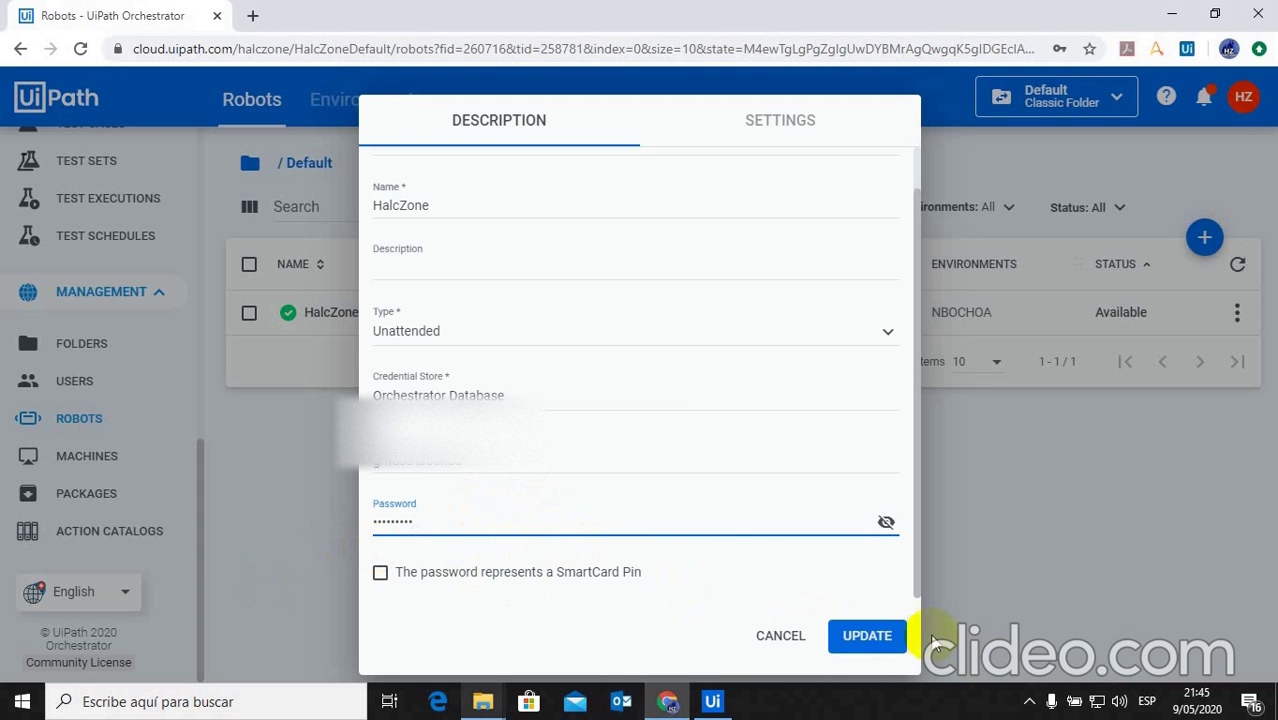
click(867, 640)
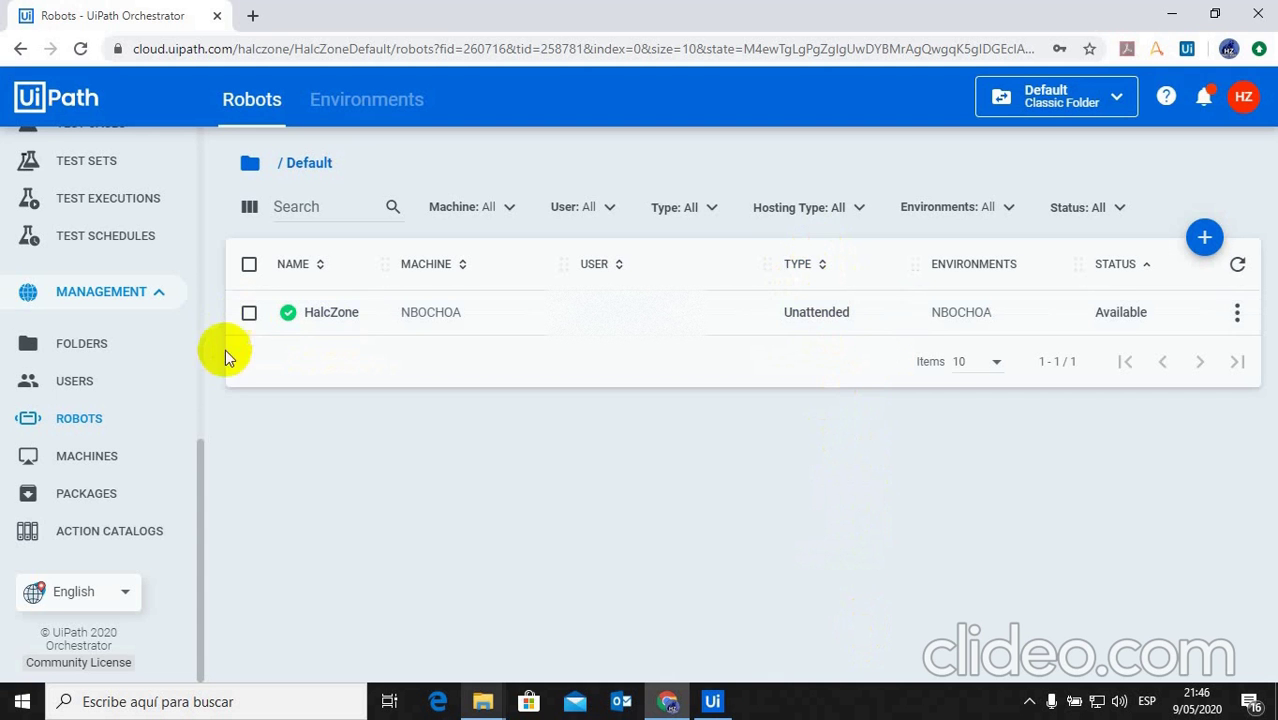
Start a job for the AssetsDatos_NBOCHOA process with the HalcZone robot as its execution target.
scroll(177, 386, up, 5)
scroll(178, 386, up, 3)
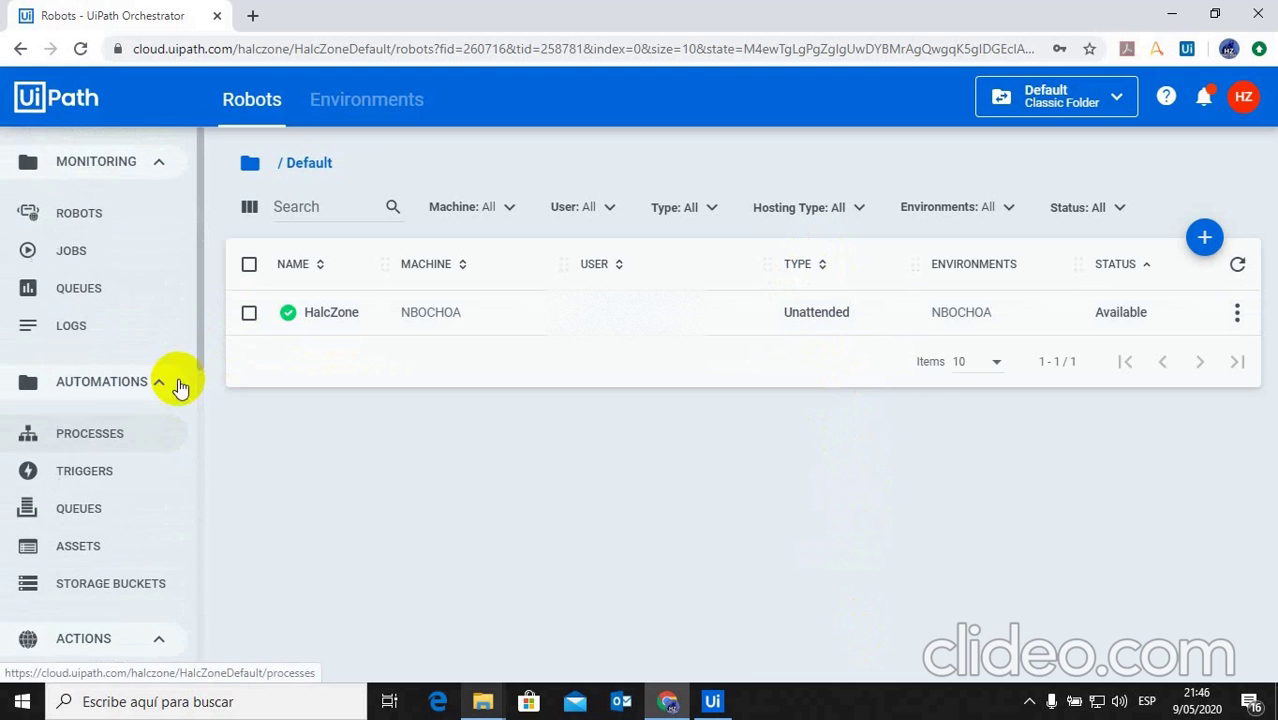
click(122, 256)
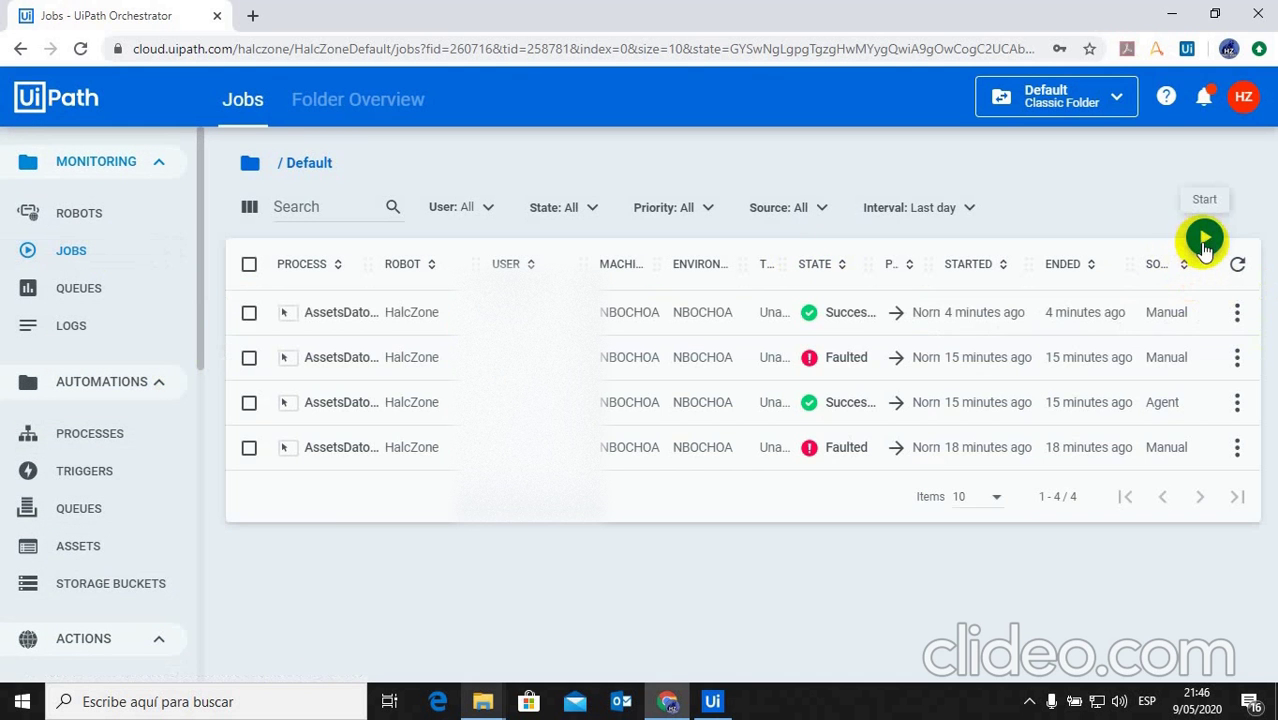
click(1205, 240)
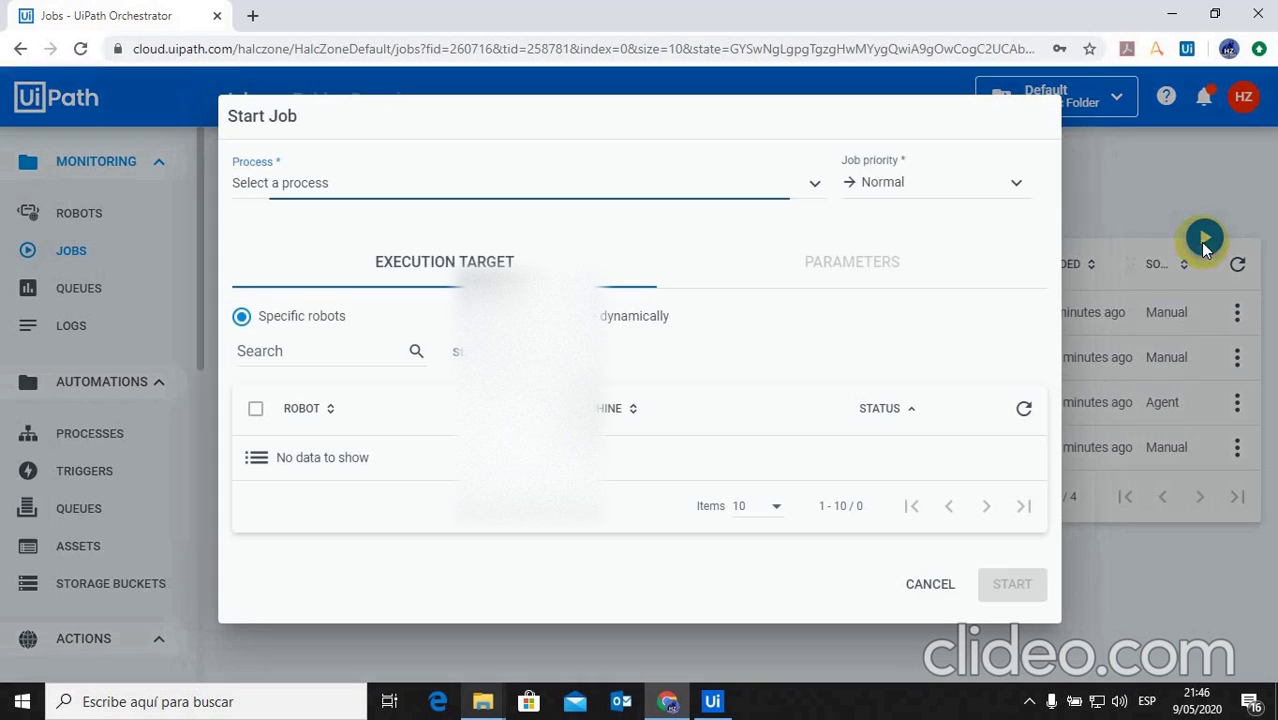
click(660, 190)
click(619, 220)
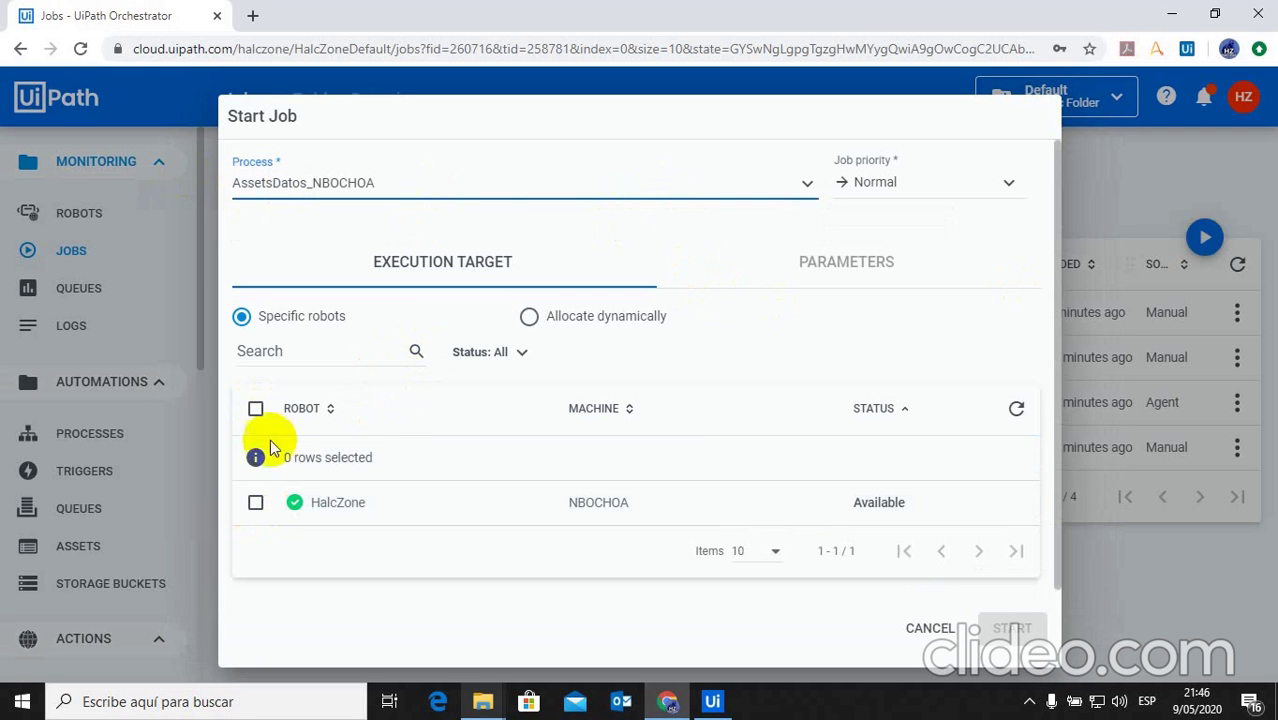
click(257, 503)
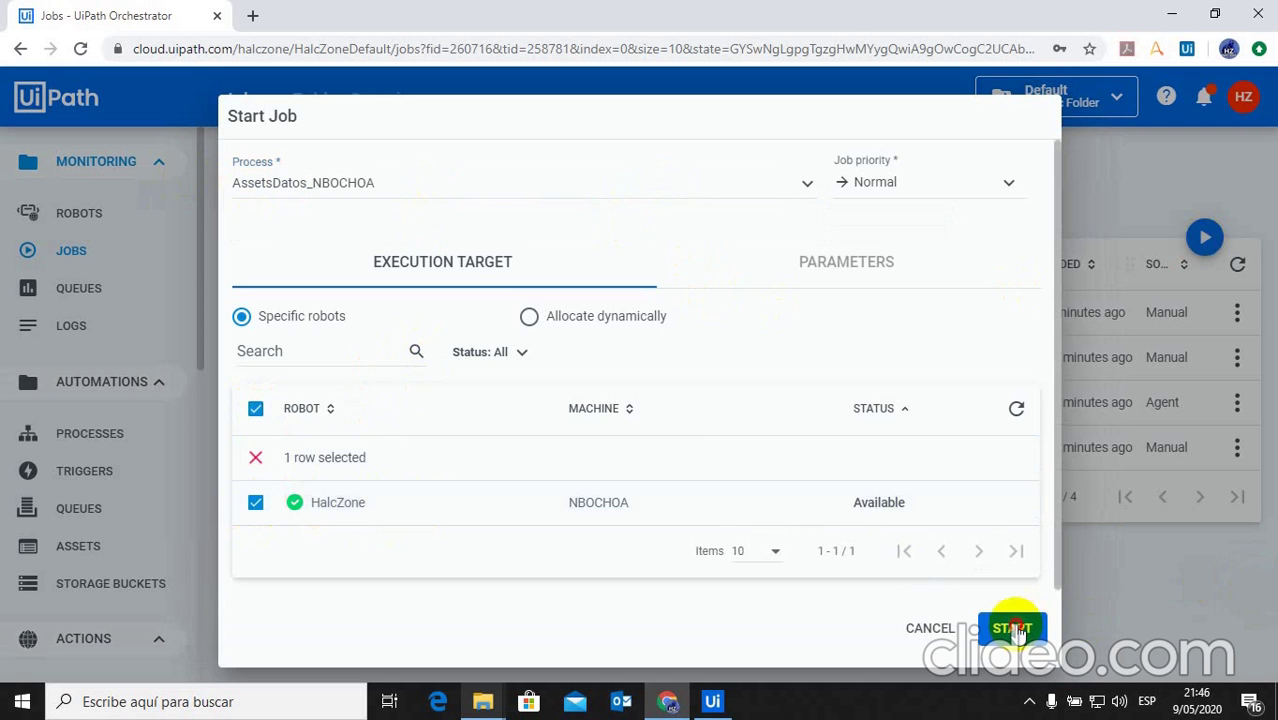
click(1013, 628)
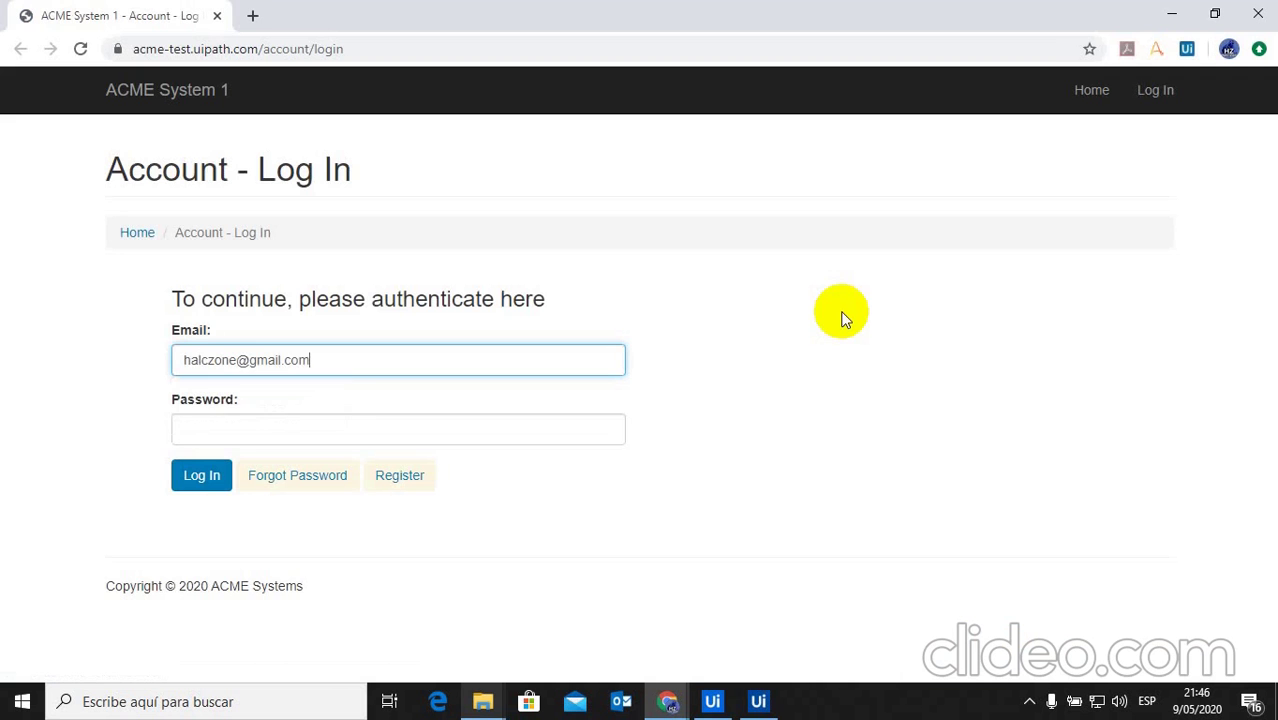
click(202, 478)
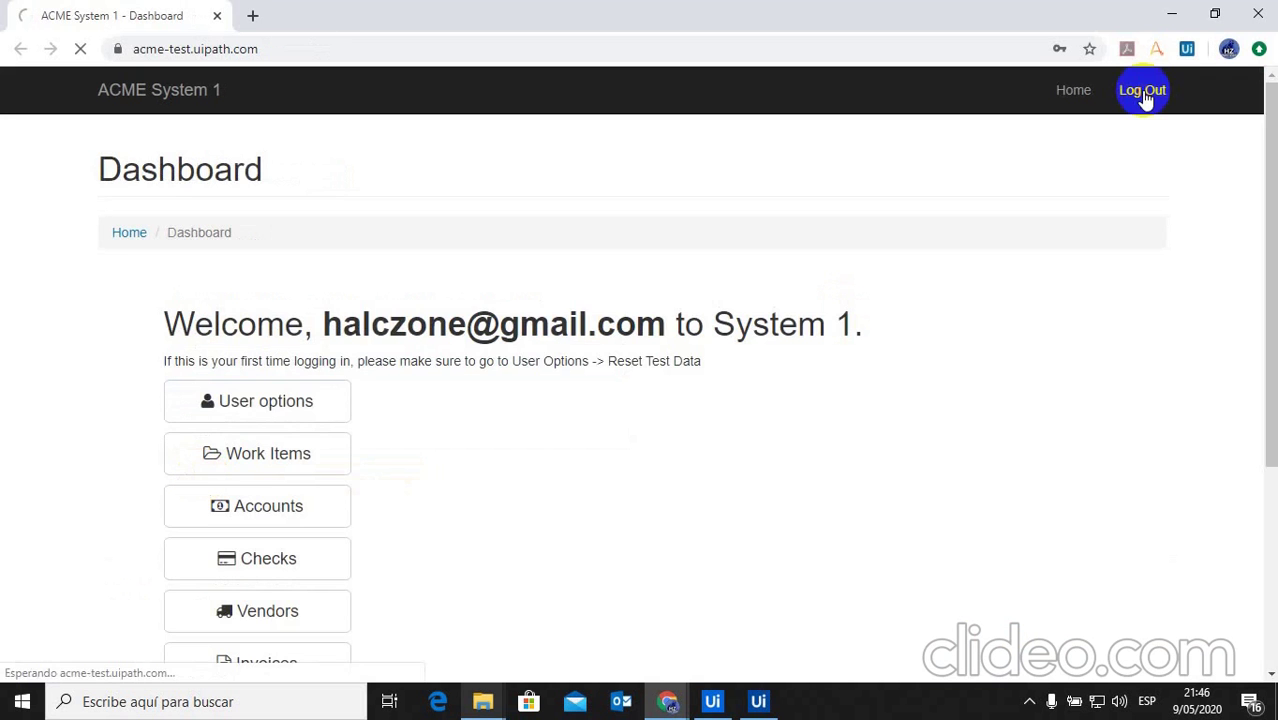
click(1144, 95)
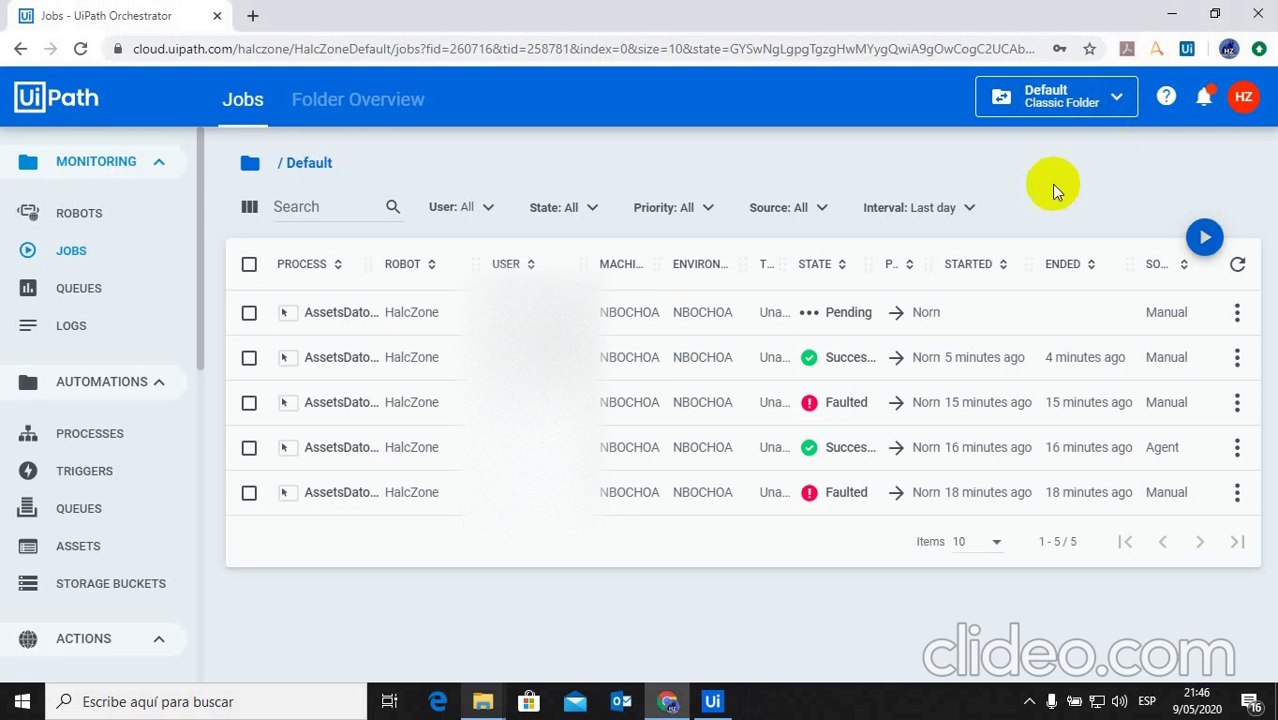
Refresh the job list and widen the State column to check the state of the newest AssetsDatos job.
click(1245, 264)
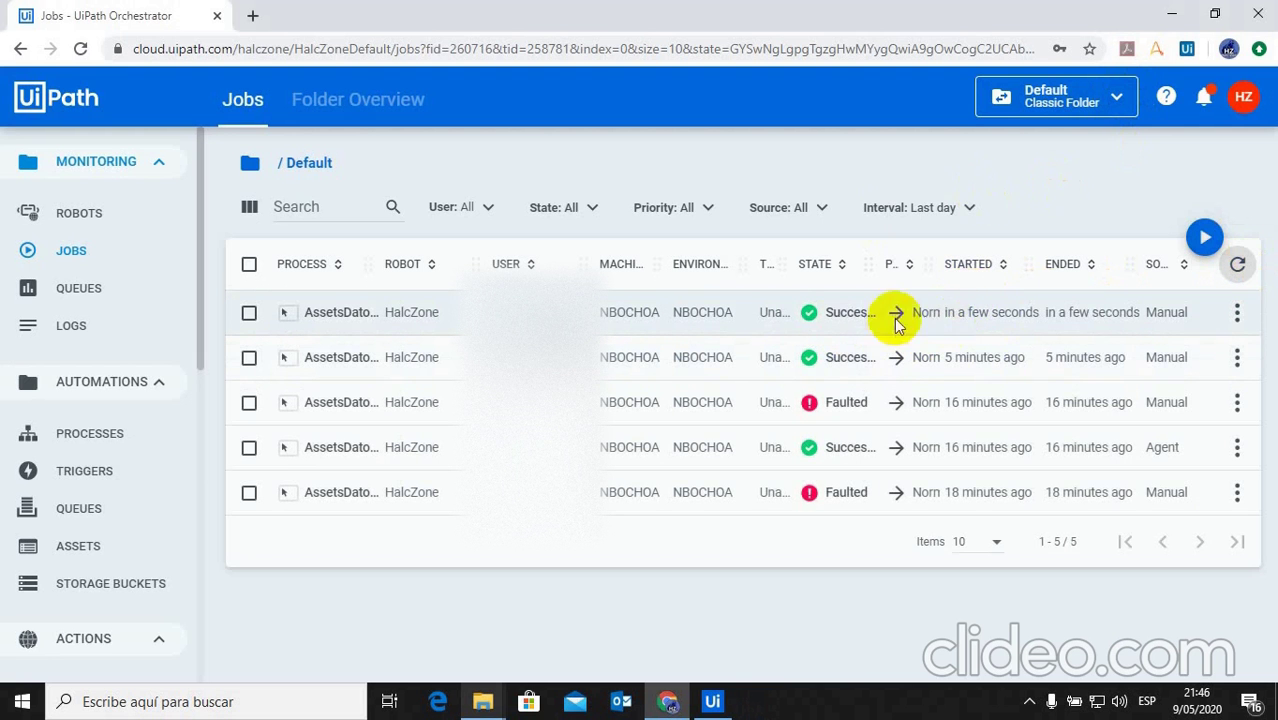
click(1237, 263)
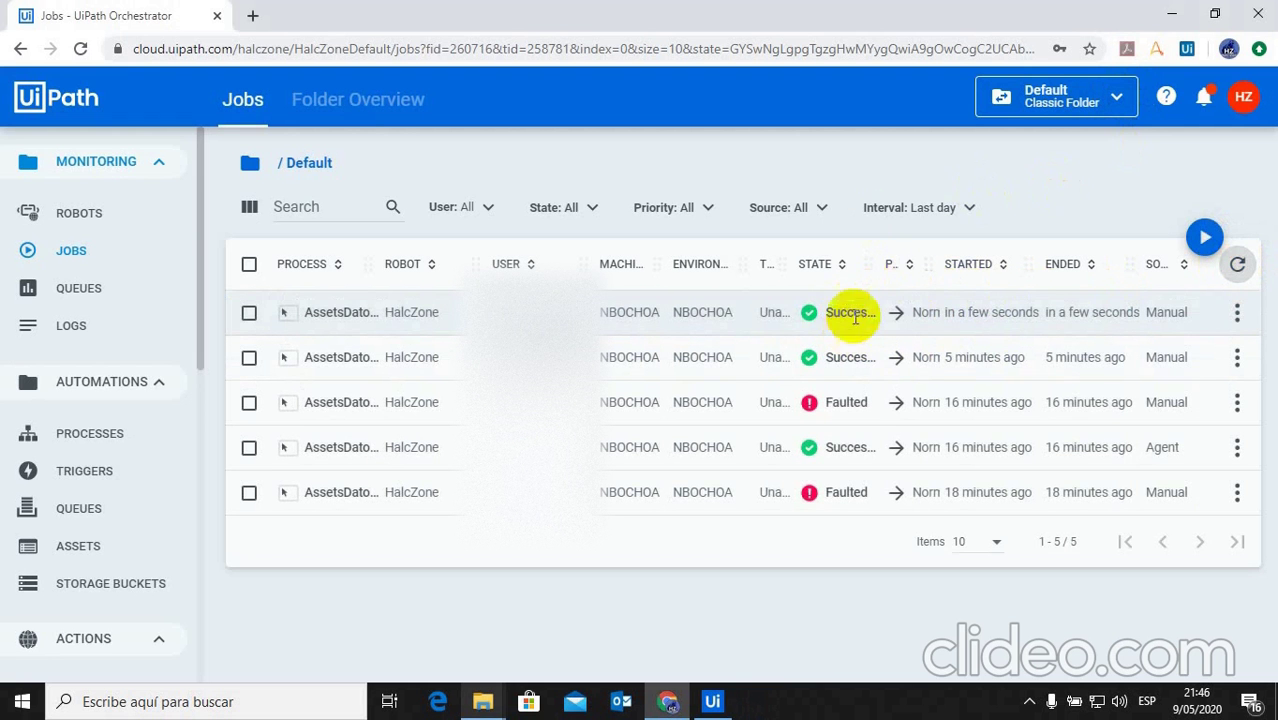
drag(872, 259, 907, 263)
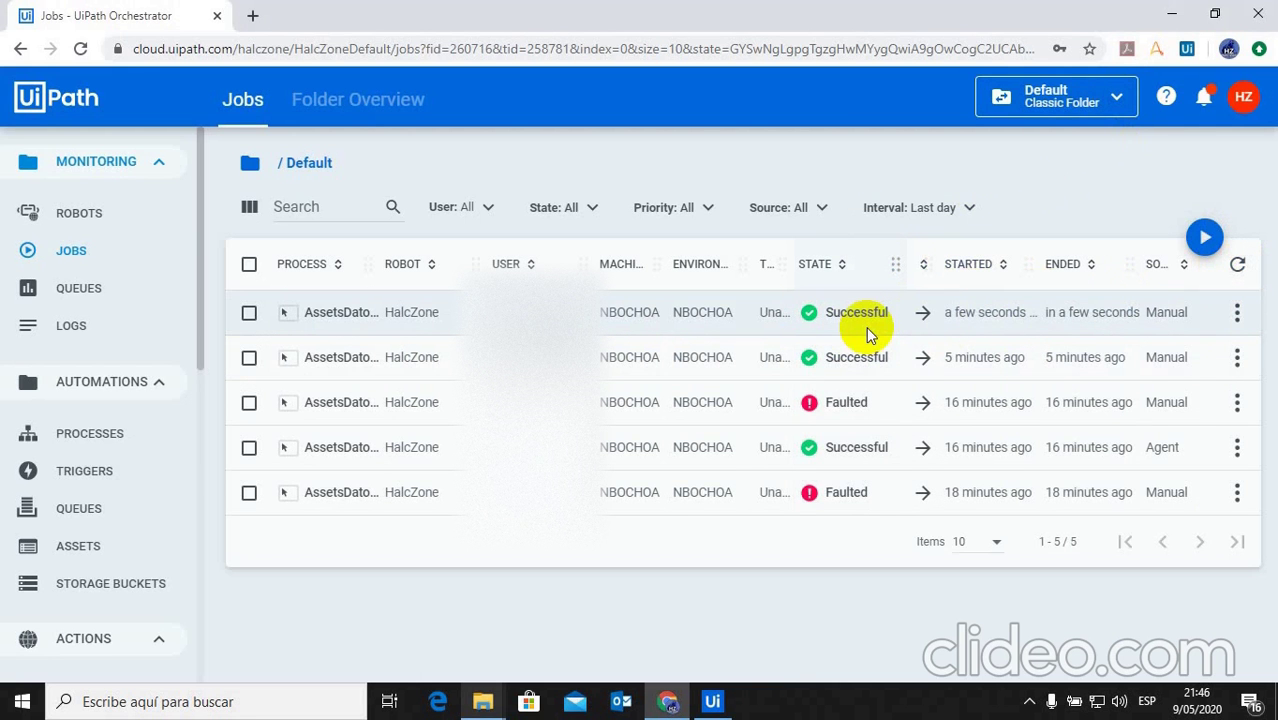
click(113, 251)
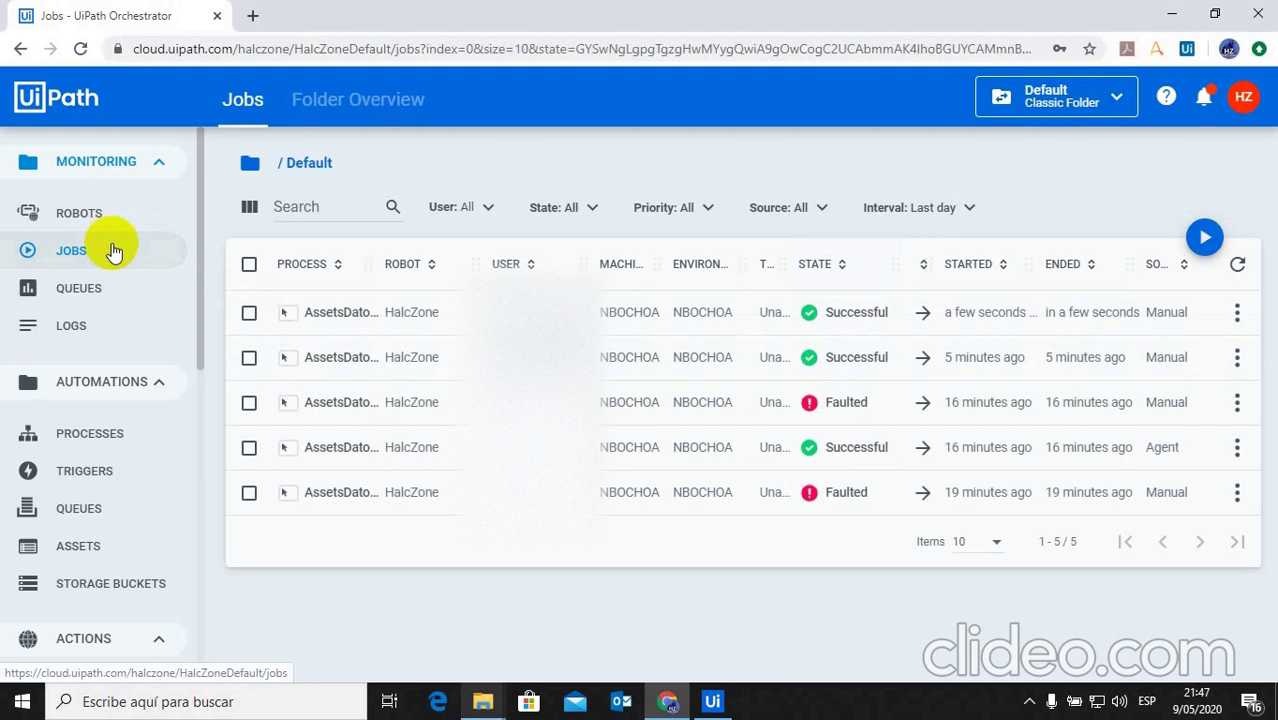